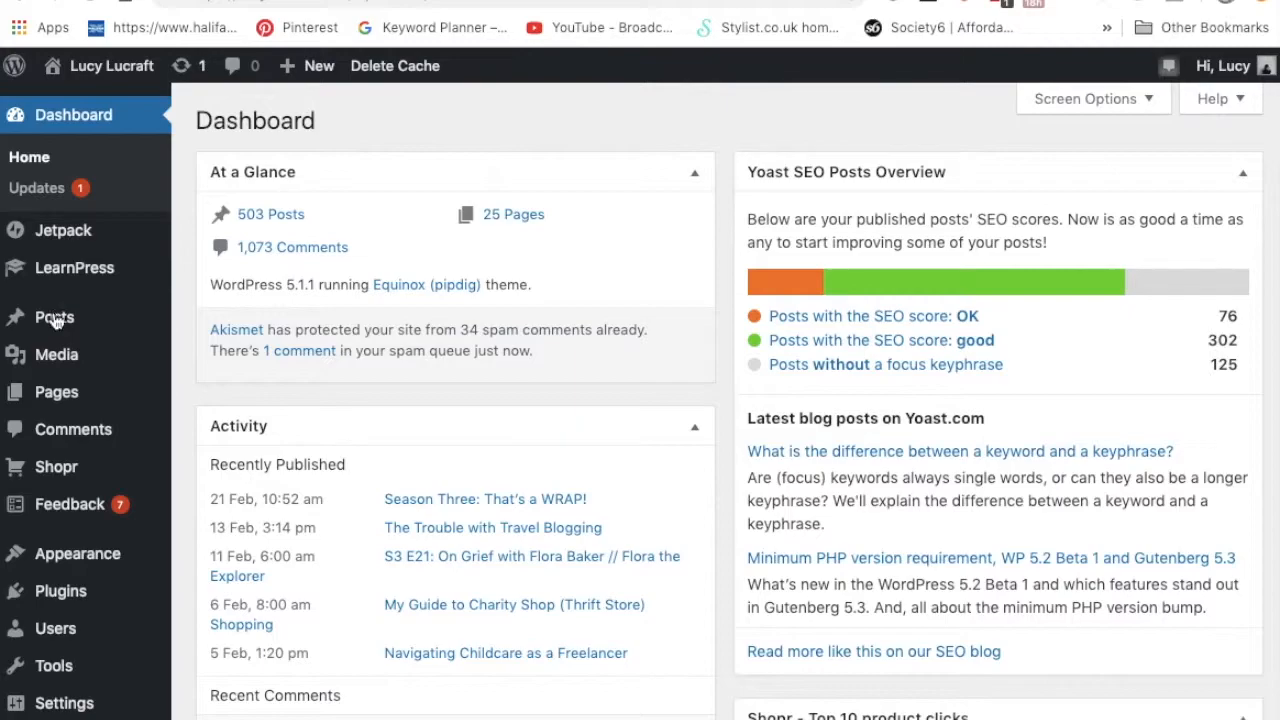
Step: Create a new blog post titled "SEO KEYWORD RESEARCH"
{"action": "mouse_move", "coordinate": [79, 318]}
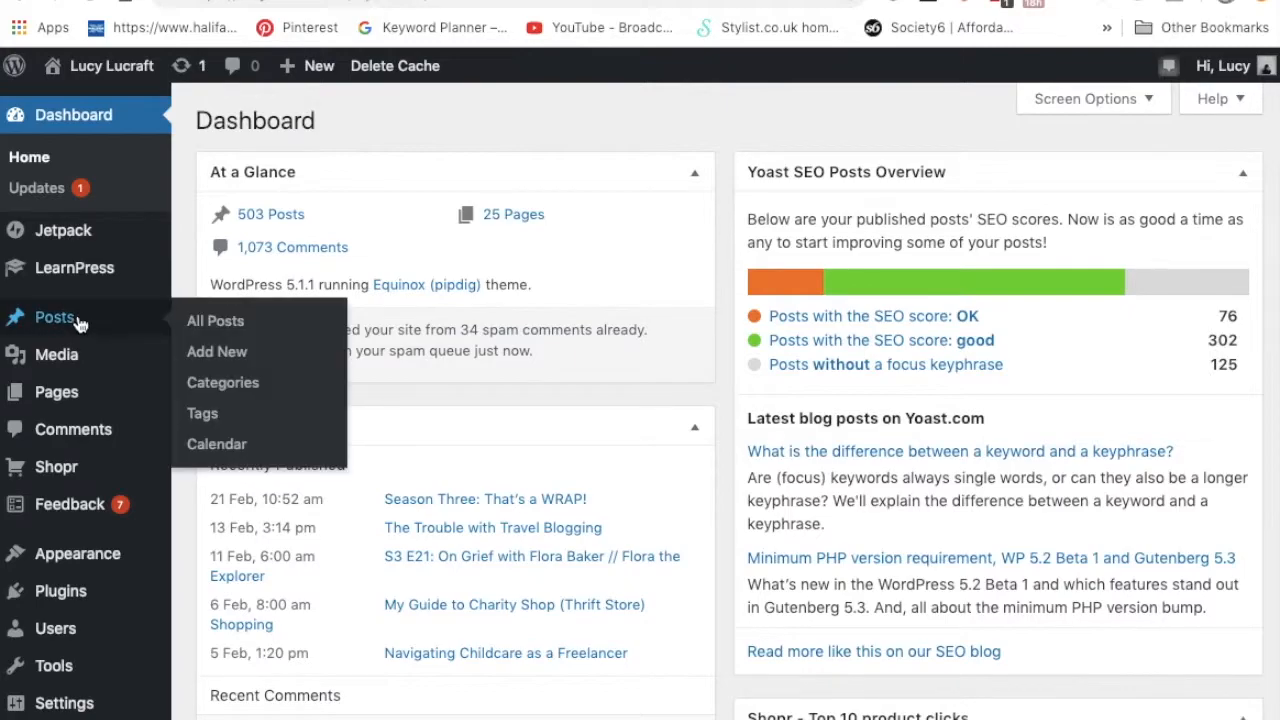
{"action": "left_click", "coordinate": [231, 365]}
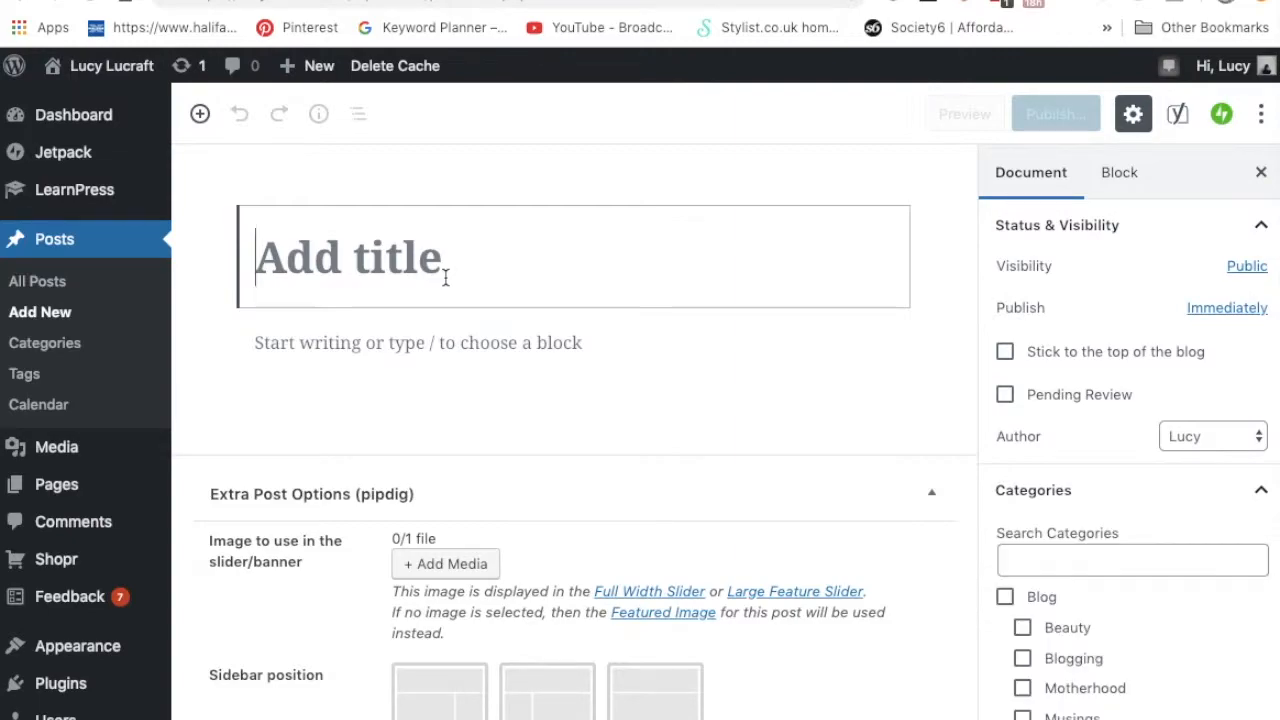
{"action": "type", "text": "SEO KEYWORD "}
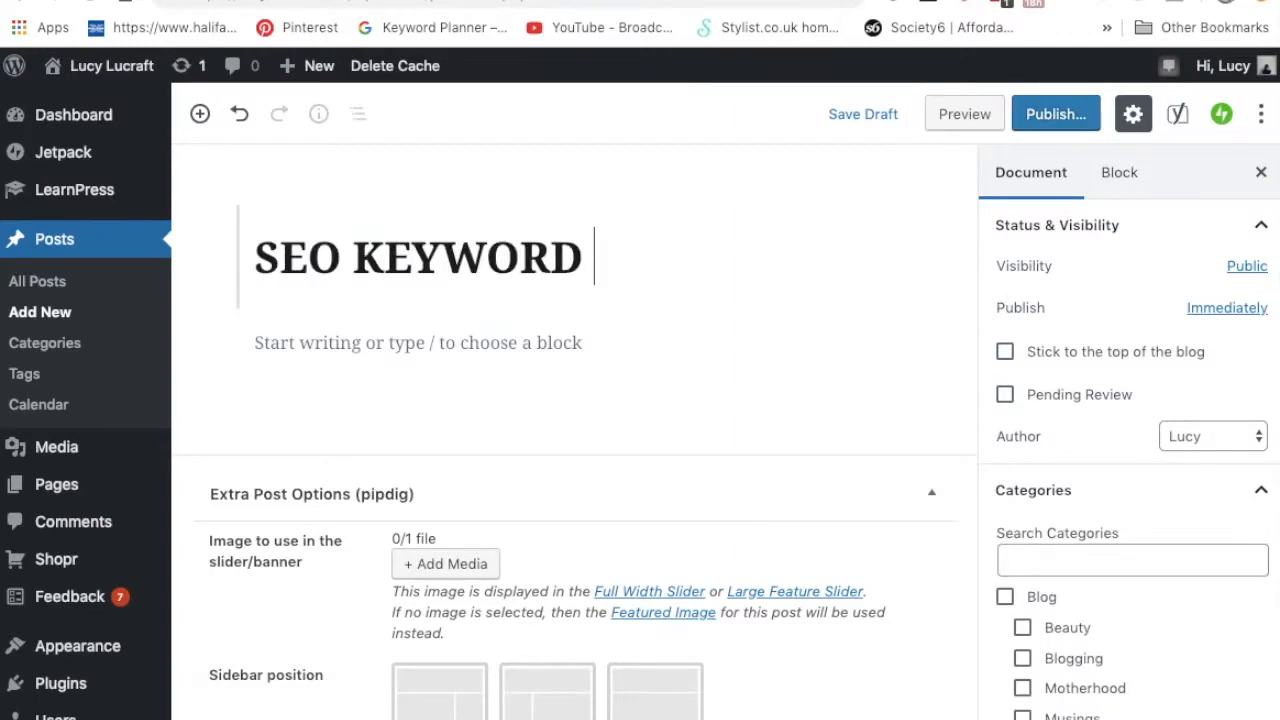
{"action": "type", "text": "RESEARCH"}
{"action": "key", "text": "Return"}
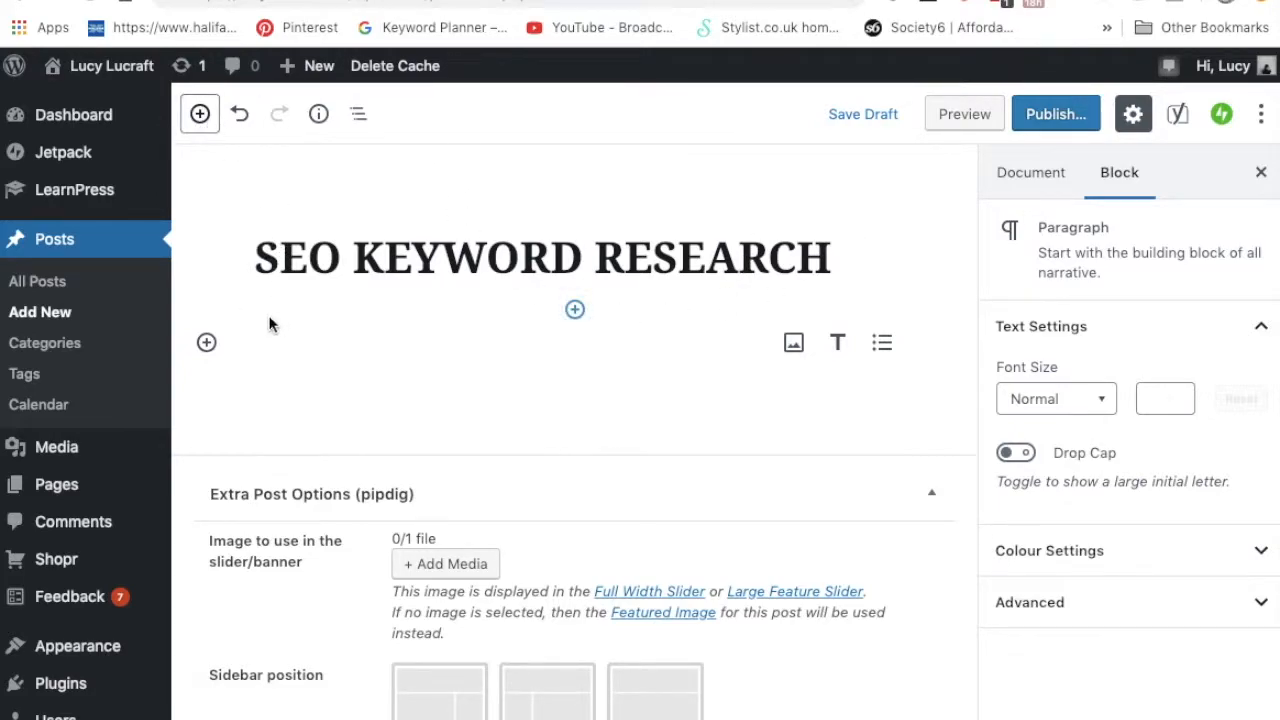
{"action": "left_click", "coordinate": [207, 344]}
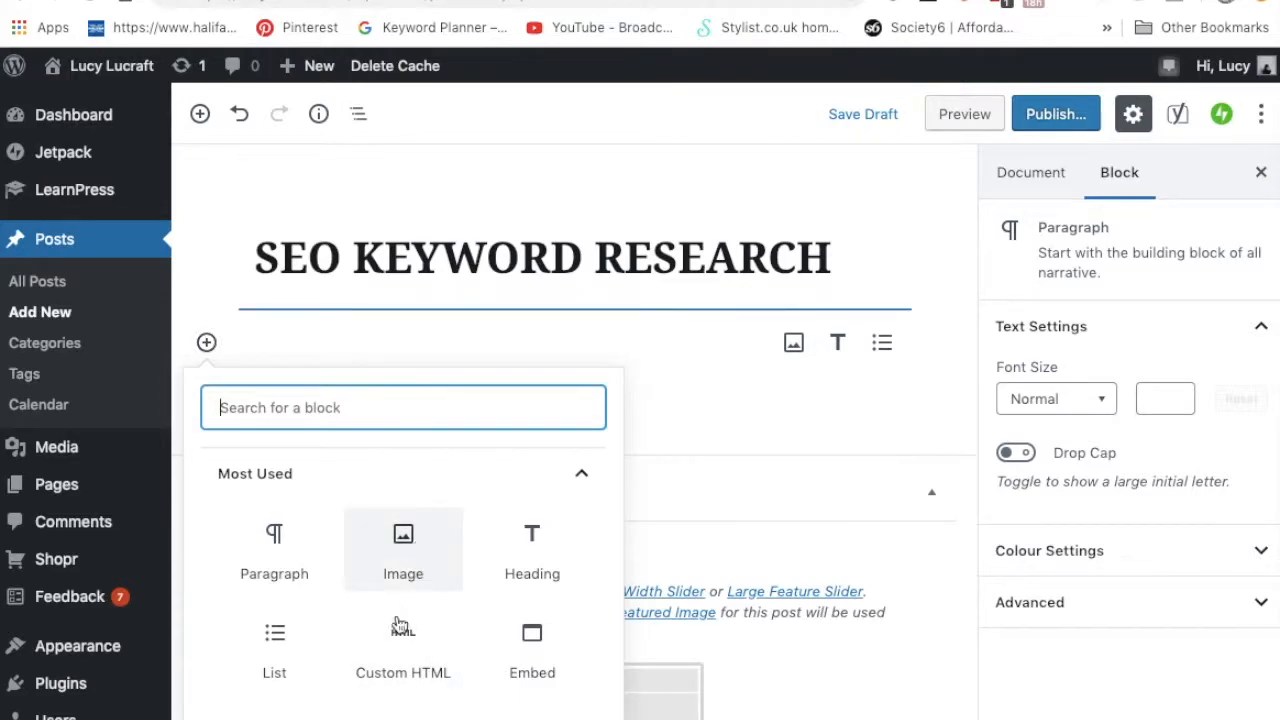
{"action": "scroll", "coordinate": [380, 657], "scroll_direction": "down", "scroll_amount": 2}
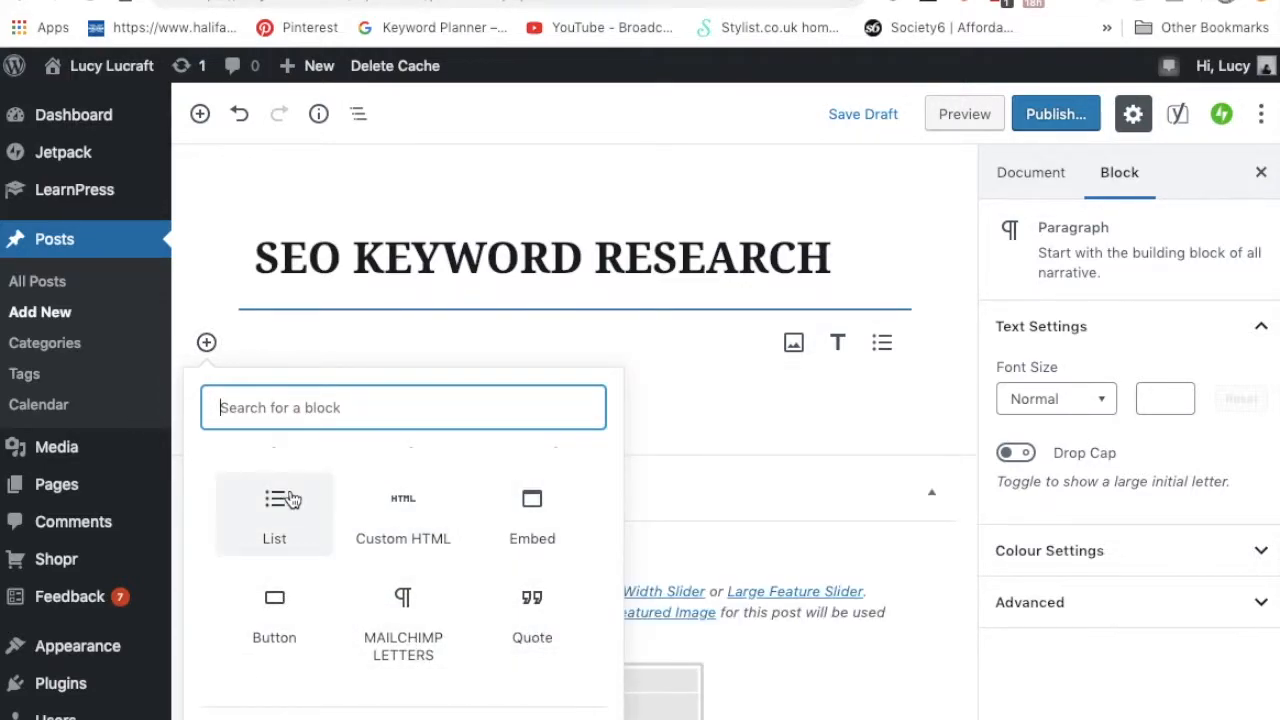
{"action": "scroll", "coordinate": [528, 532], "scroll_direction": "up", "scroll_amount": 2}
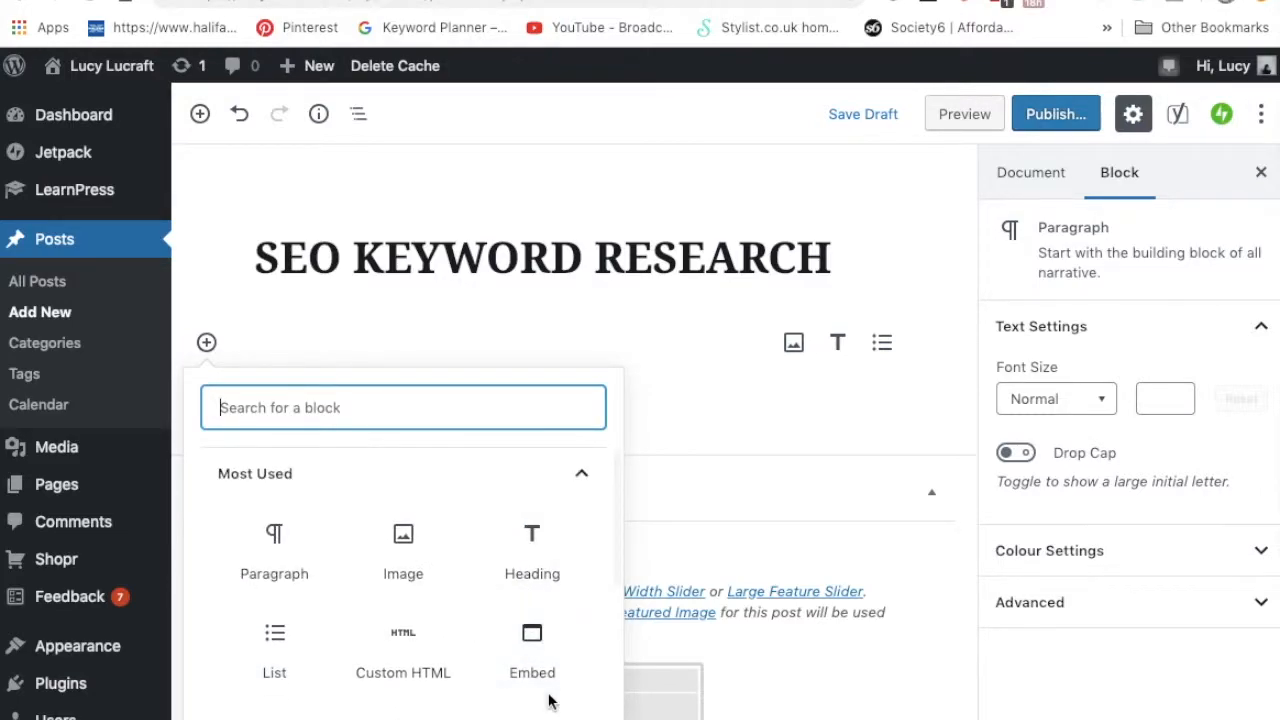
{"action": "left_click", "coordinate": [366, 329]}
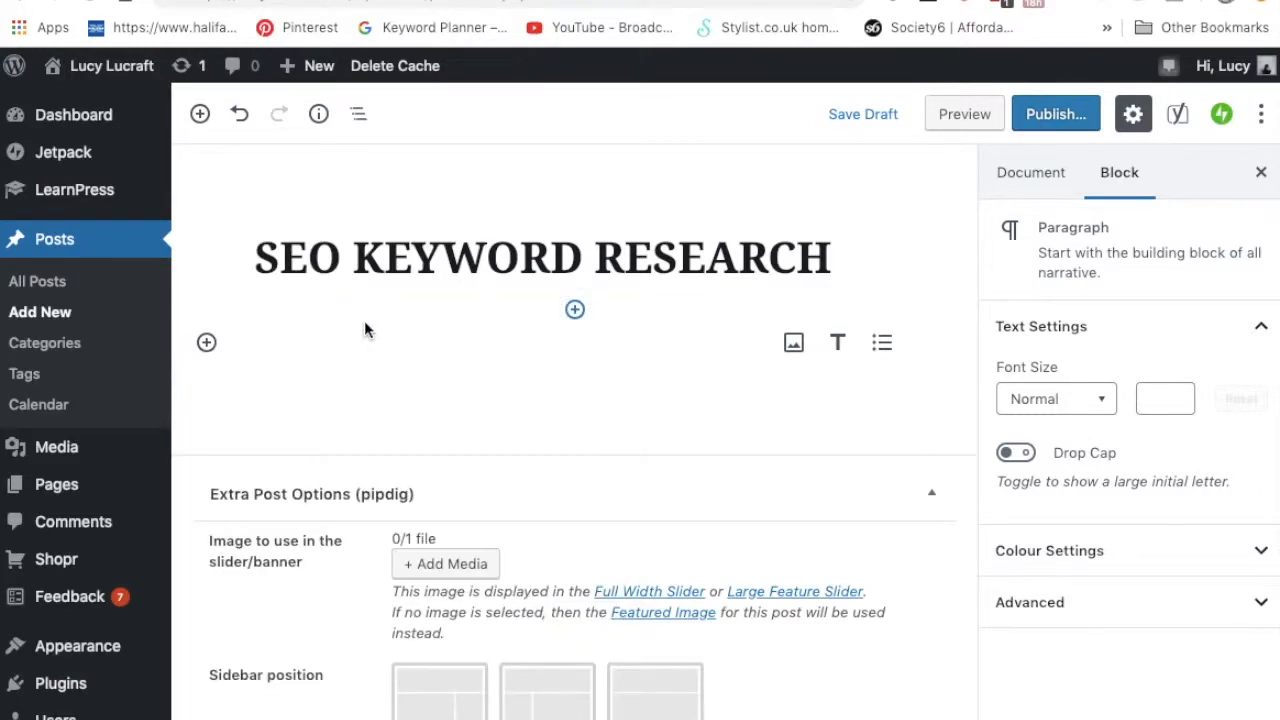
{"action": "left_click", "coordinate": [362, 330]}
{"action": "left_click", "coordinate": [828, 256]}
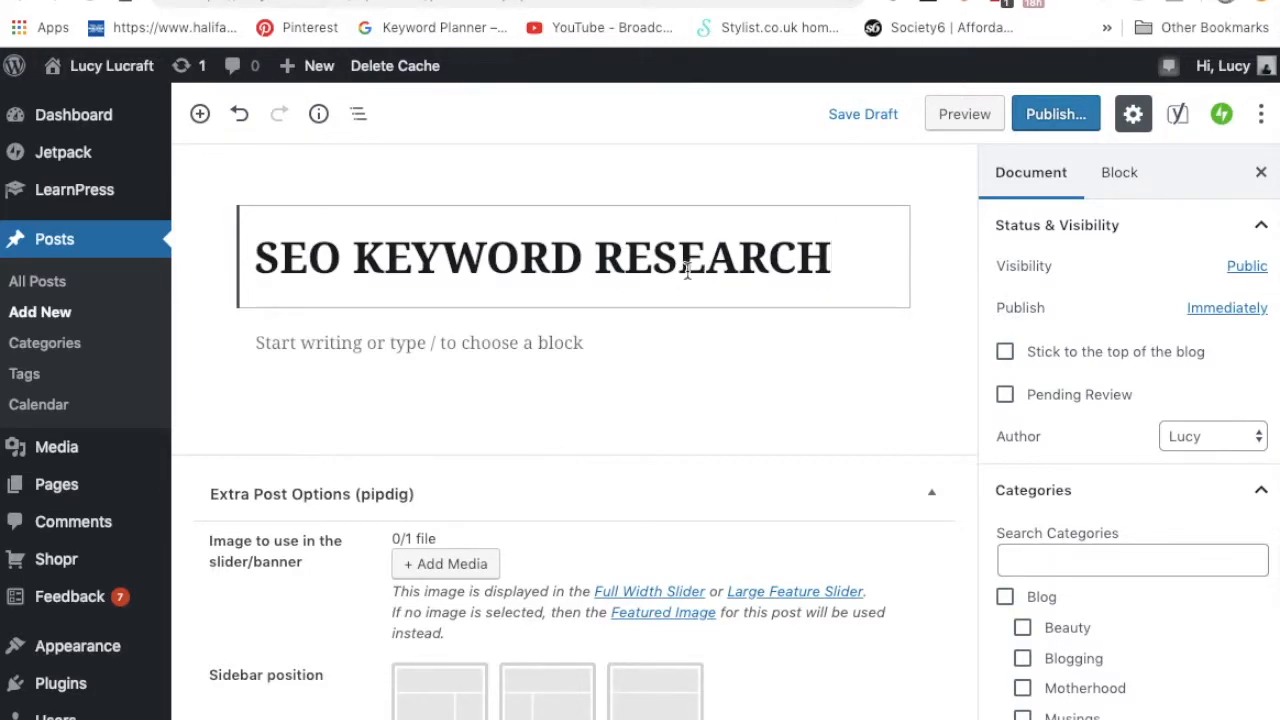
Step: Add an Image block to the post and upload "SEO KEYWORD RESEARCH _ Blogging tips for creatives.png" from the Desktop into it
{"action": "left_click", "coordinate": [200, 115]}
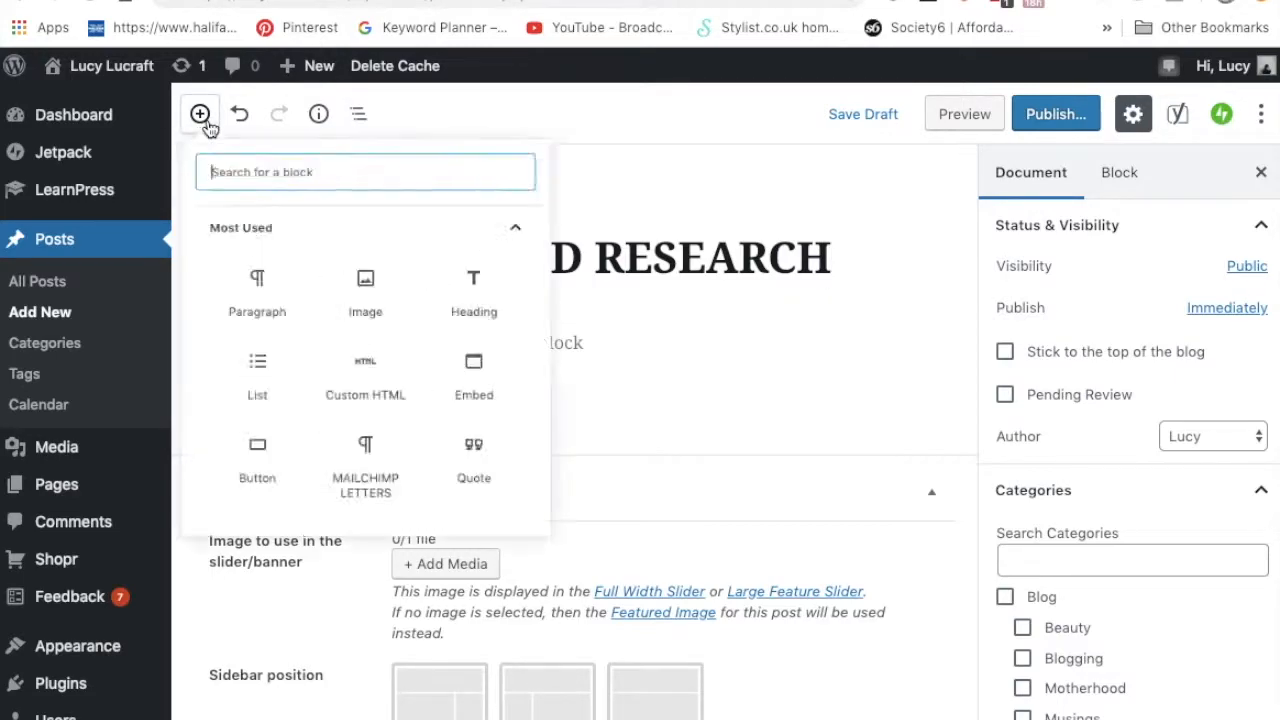
{"action": "left_click", "coordinate": [407, 310]}
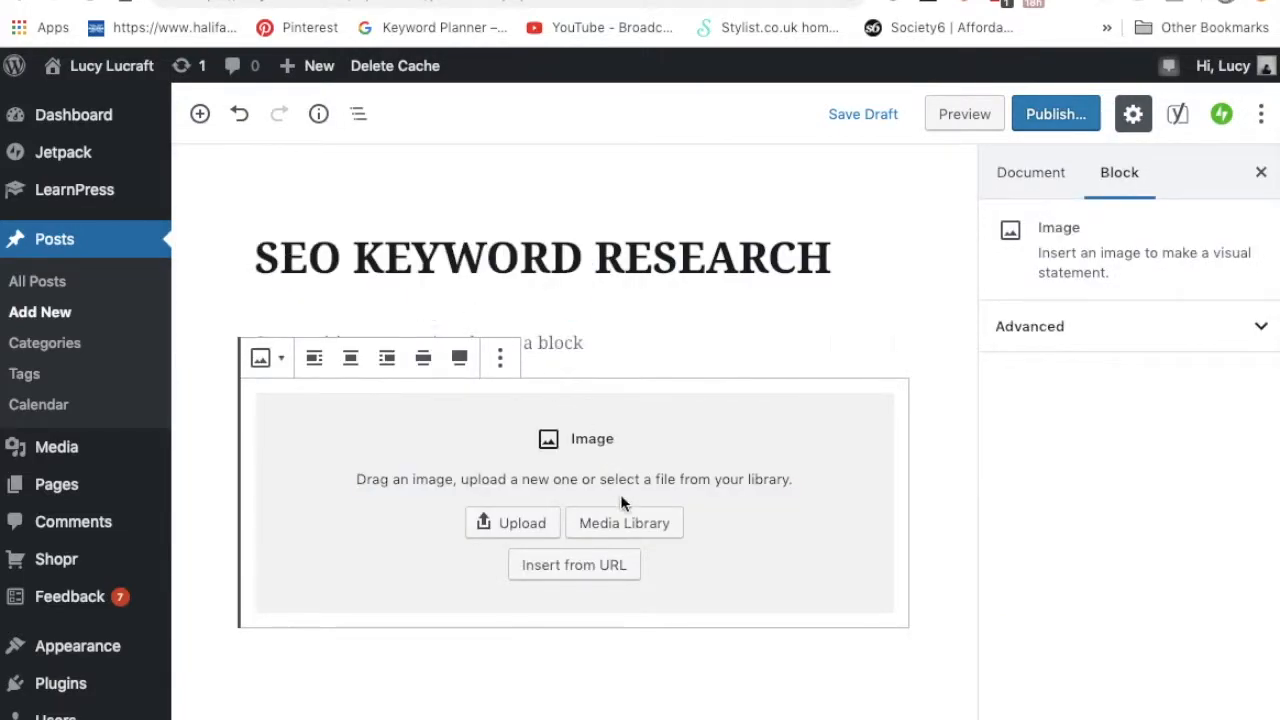
{"action": "left_click", "coordinate": [535, 525]}
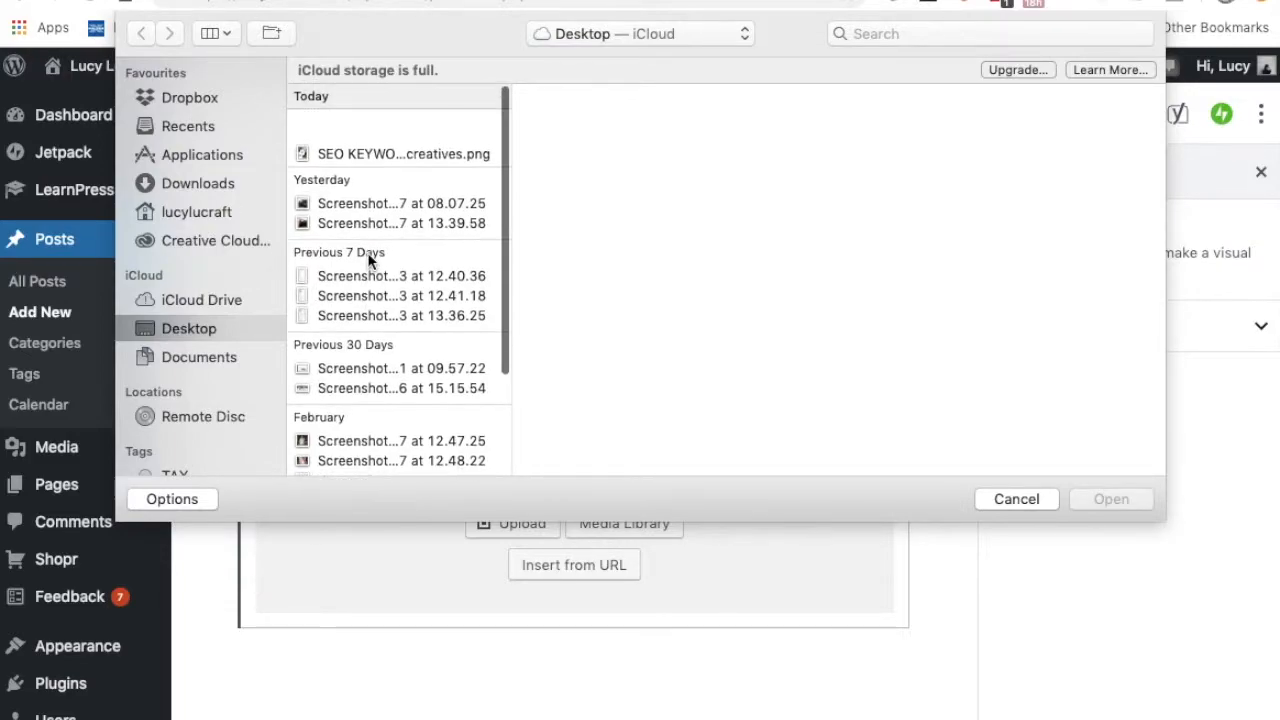
{"action": "left_click", "coordinate": [408, 118]}
{"action": "left_click", "coordinate": [408, 118]}
{"action": "left_click", "coordinate": [664, 172]}
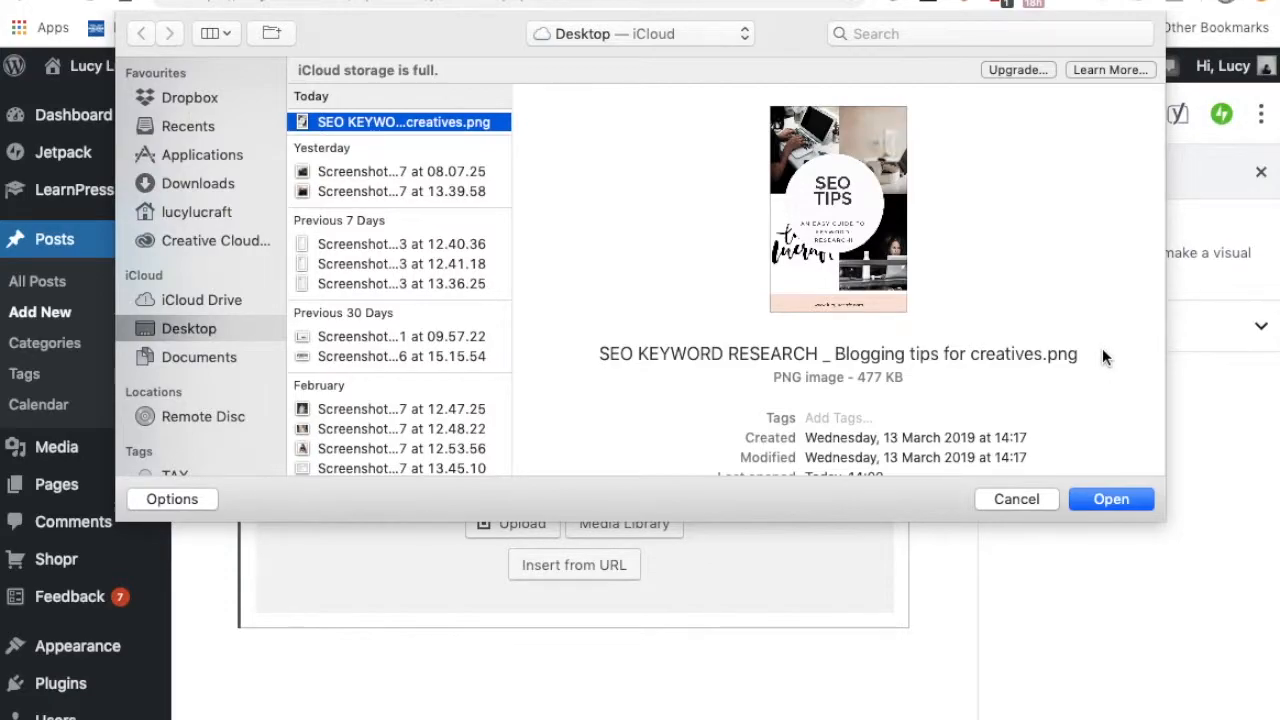
{"action": "left_click", "coordinate": [1140, 502]}
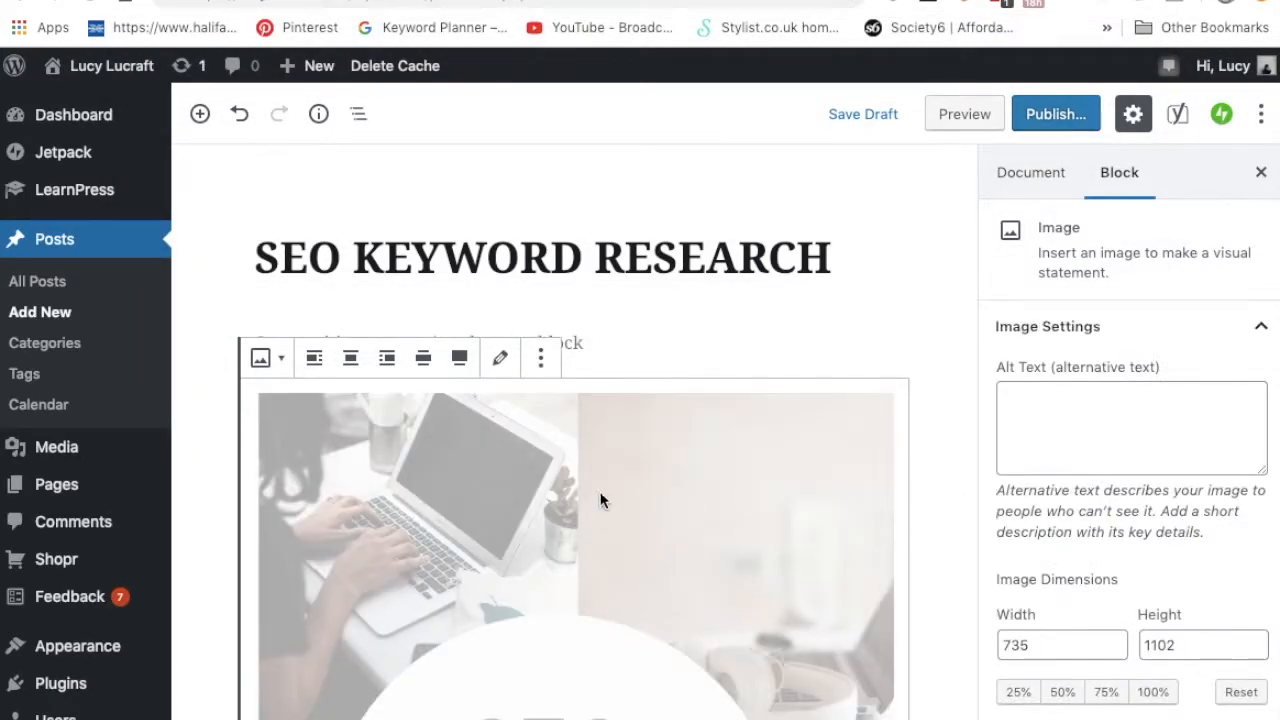
Step: Remove the empty paragraph between the title and the uploaded image, and select the image block
{"action": "scroll", "coordinate": [600, 500], "scroll_direction": "down", "scroll_amount": 3}
{"action": "scroll", "coordinate": [600, 500], "scroll_direction": "down", "scroll_amount": 2}
{"action": "scroll", "coordinate": [600, 500], "scroll_direction": "up", "scroll_amount": 4}
{"action": "left_click", "coordinate": [349, 358]}
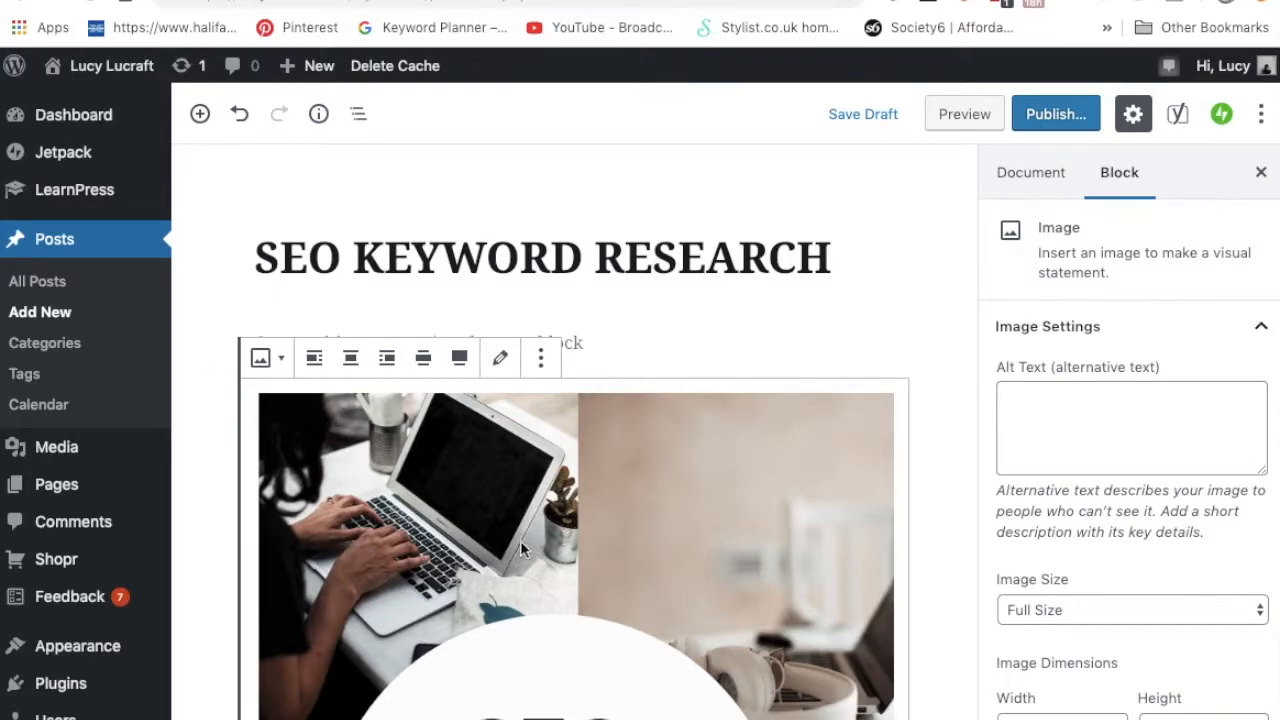
{"action": "left_click", "coordinate": [673, 346]}
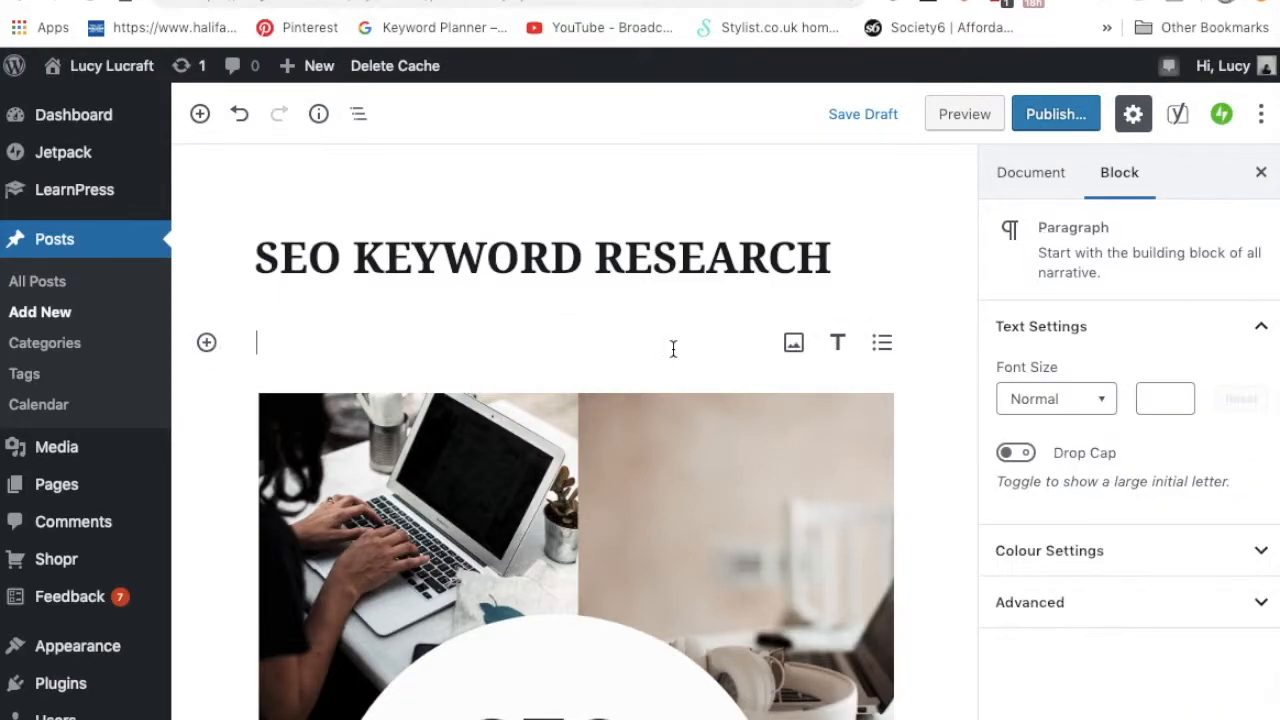
{"action": "key", "text": "BackSpace"}
{"action": "left_click", "coordinate": [680, 483]}
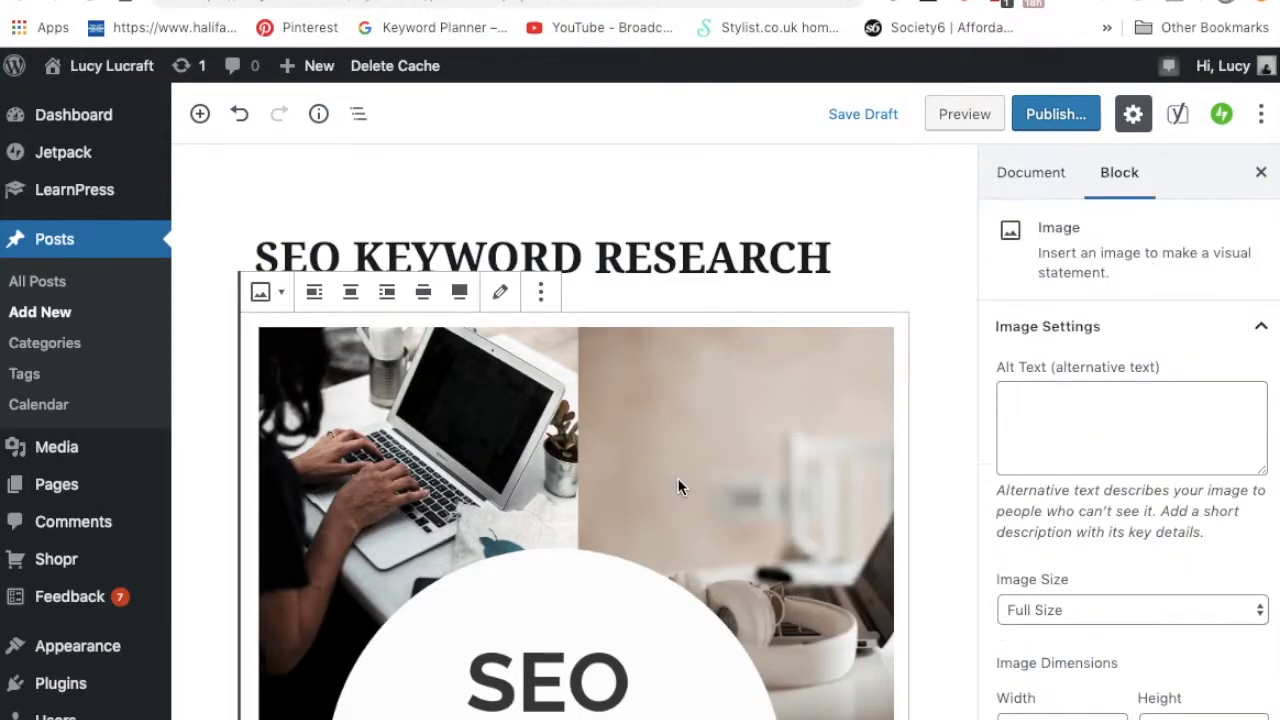
Step: Review the whole uploaded image and examine its attachment details in the media library, including the alt text field
{"action": "scroll", "coordinate": [678, 487], "scroll_direction": "down", "scroll_amount": 2}
{"action": "scroll", "coordinate": [678, 487], "scroll_direction": "down", "scroll_amount": 6}
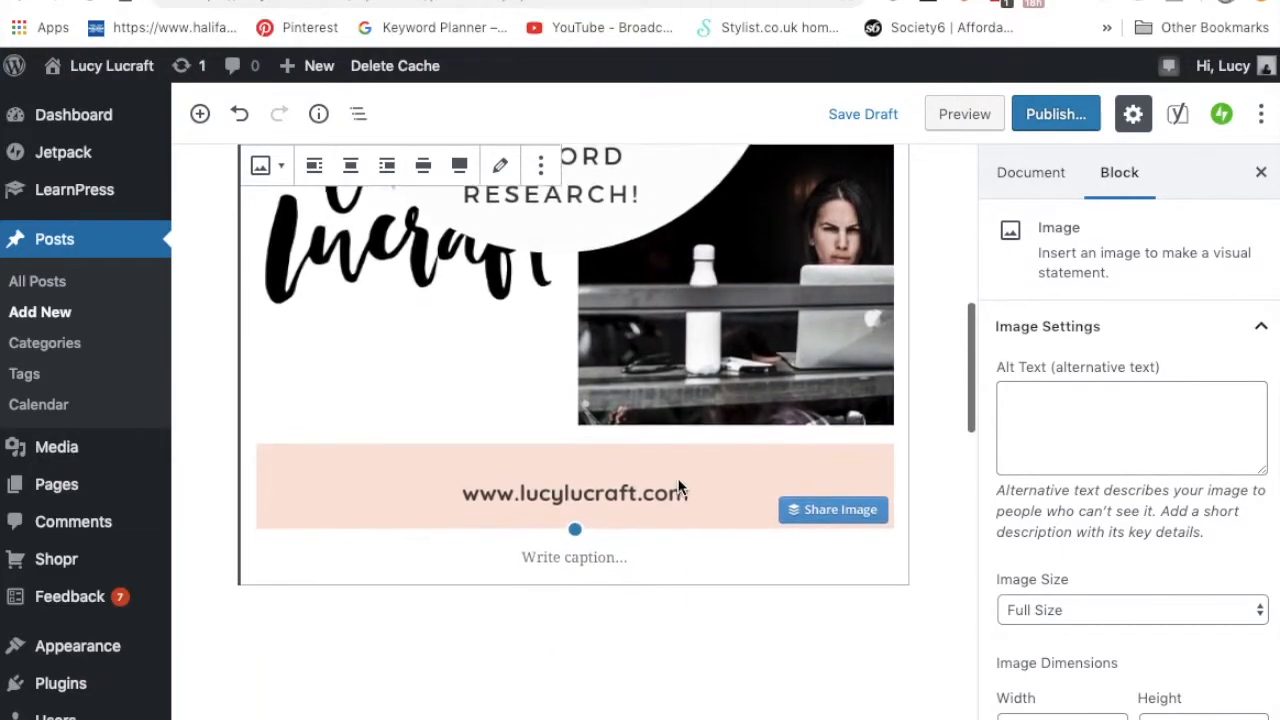
{"action": "scroll", "coordinate": [678, 487], "scroll_direction": "up", "scroll_amount": 2}
{"action": "scroll", "coordinate": [678, 487], "scroll_direction": "up", "scroll_amount": 6}
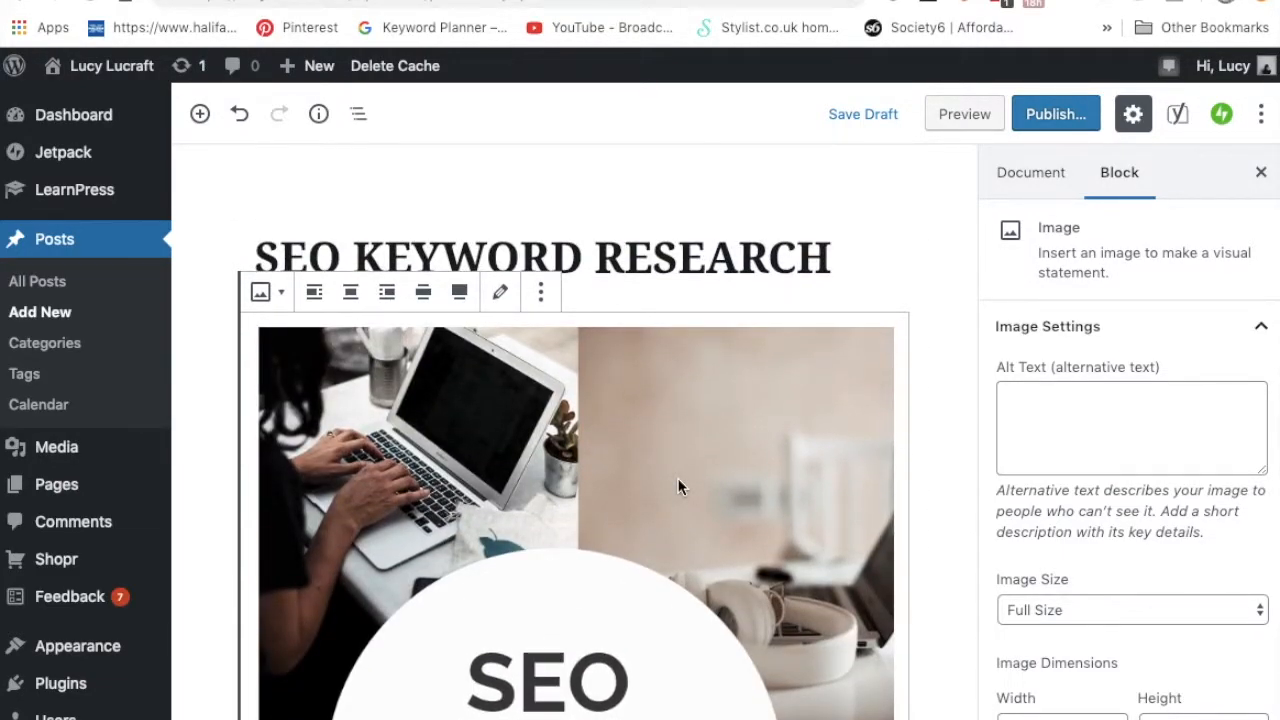
{"action": "scroll", "coordinate": [691, 537], "scroll_direction": "down", "scroll_amount": 2}
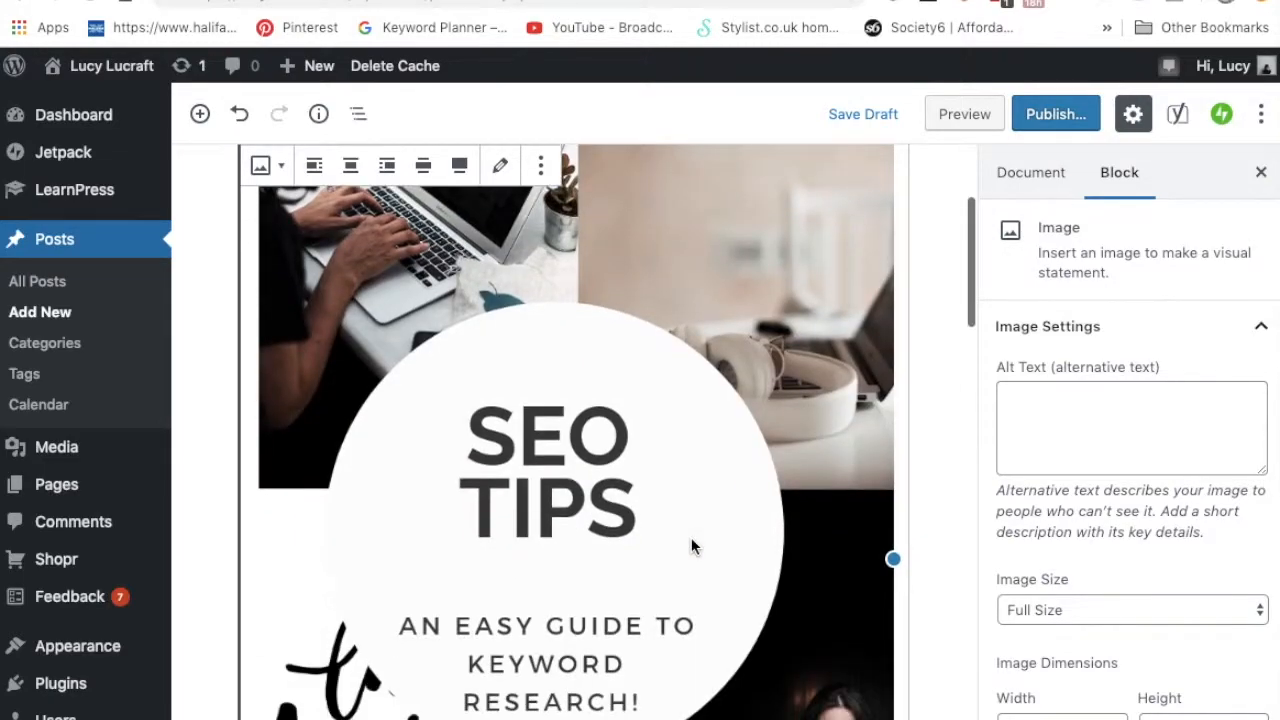
{"action": "scroll", "coordinate": [684, 592], "scroll_direction": "up", "scroll_amount": 2}
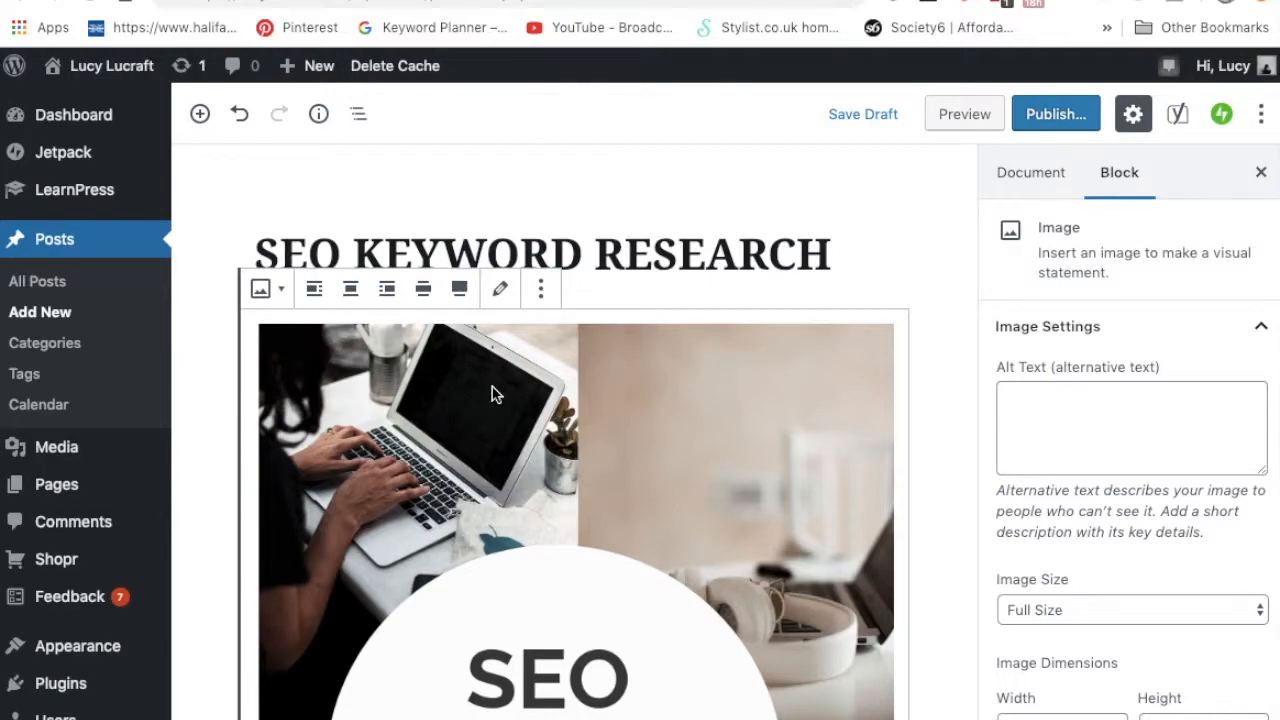
{"action": "left_click", "coordinate": [501, 290]}
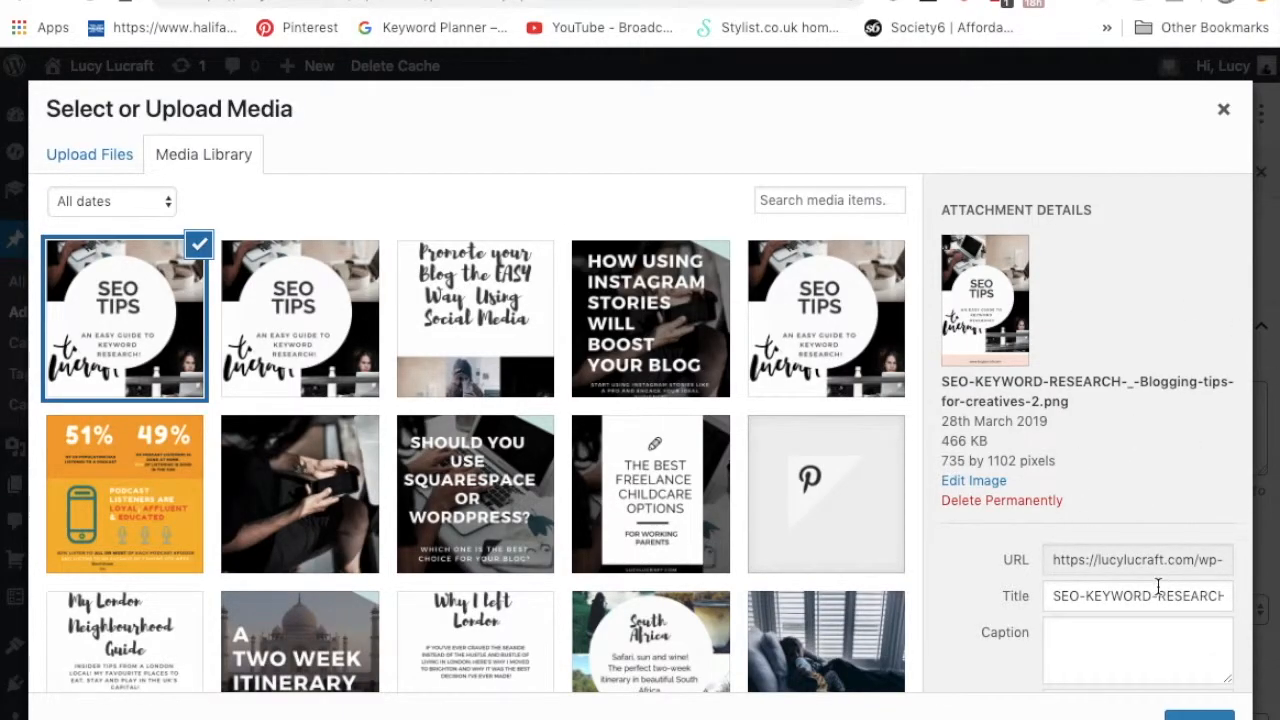
{"action": "scroll", "coordinate": [1158, 593], "scroll_direction": "down", "scroll_amount": 2}
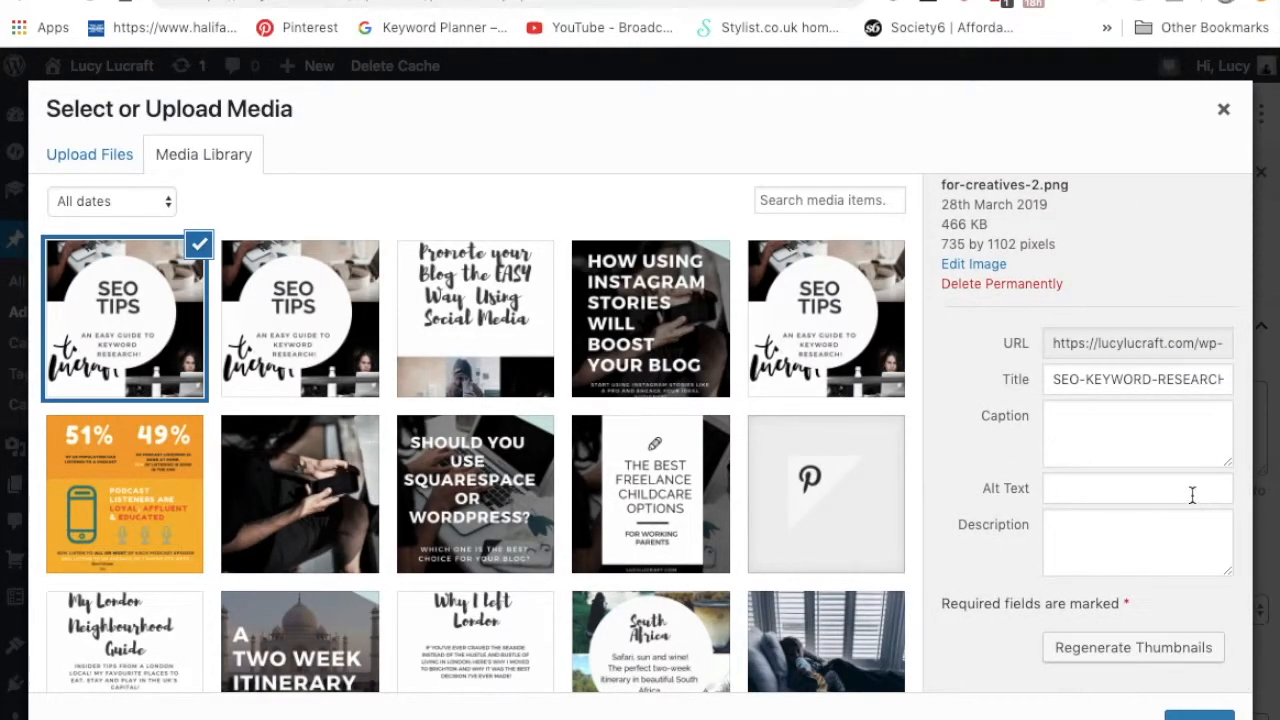
{"action": "left_click", "coordinate": [1223, 110]}
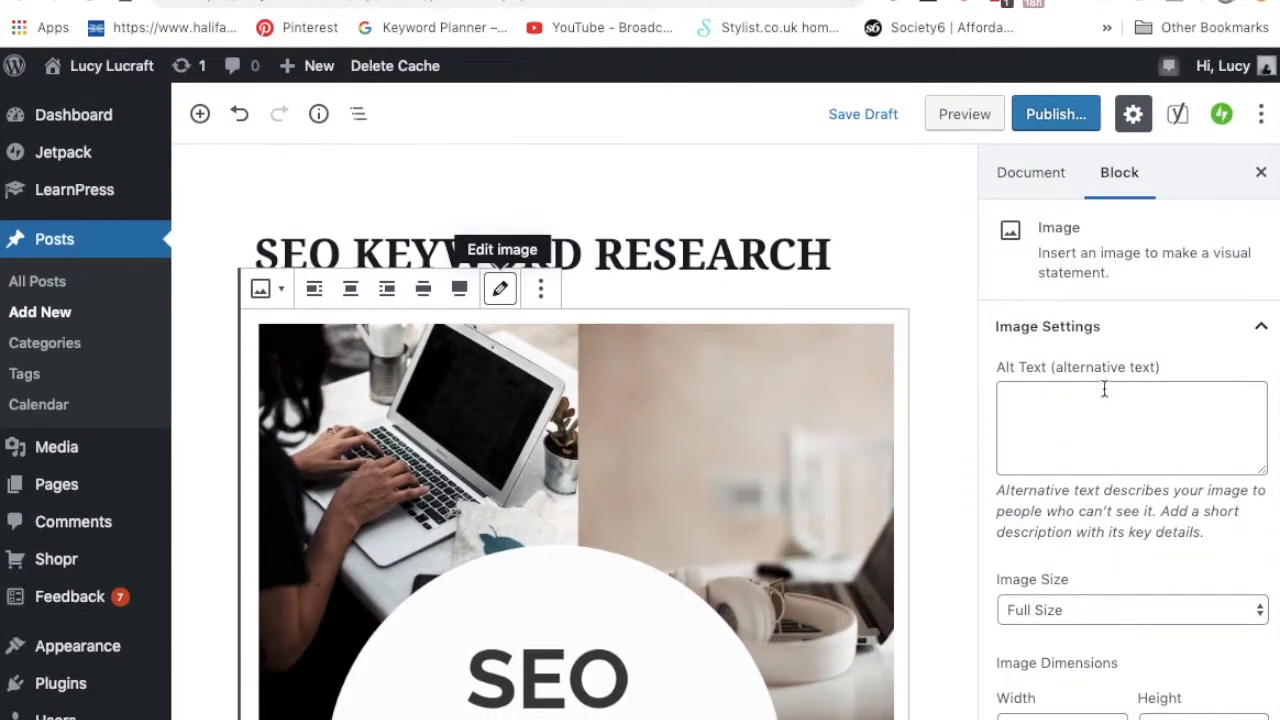
Step: Try "The best seo tips for your blog" as the image's alt text and clear it again
{"action": "left_click", "coordinate": [1086, 443]}
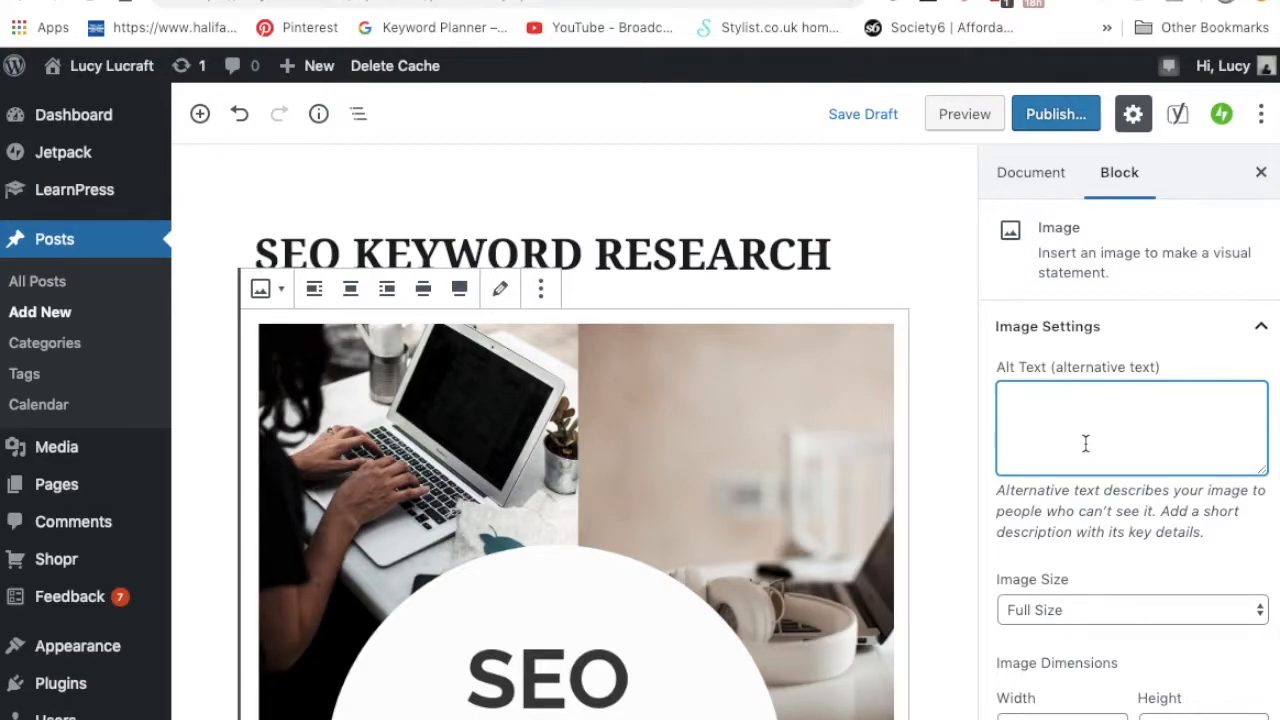
{"action": "type", "text": "The best seo tips for your blog"}
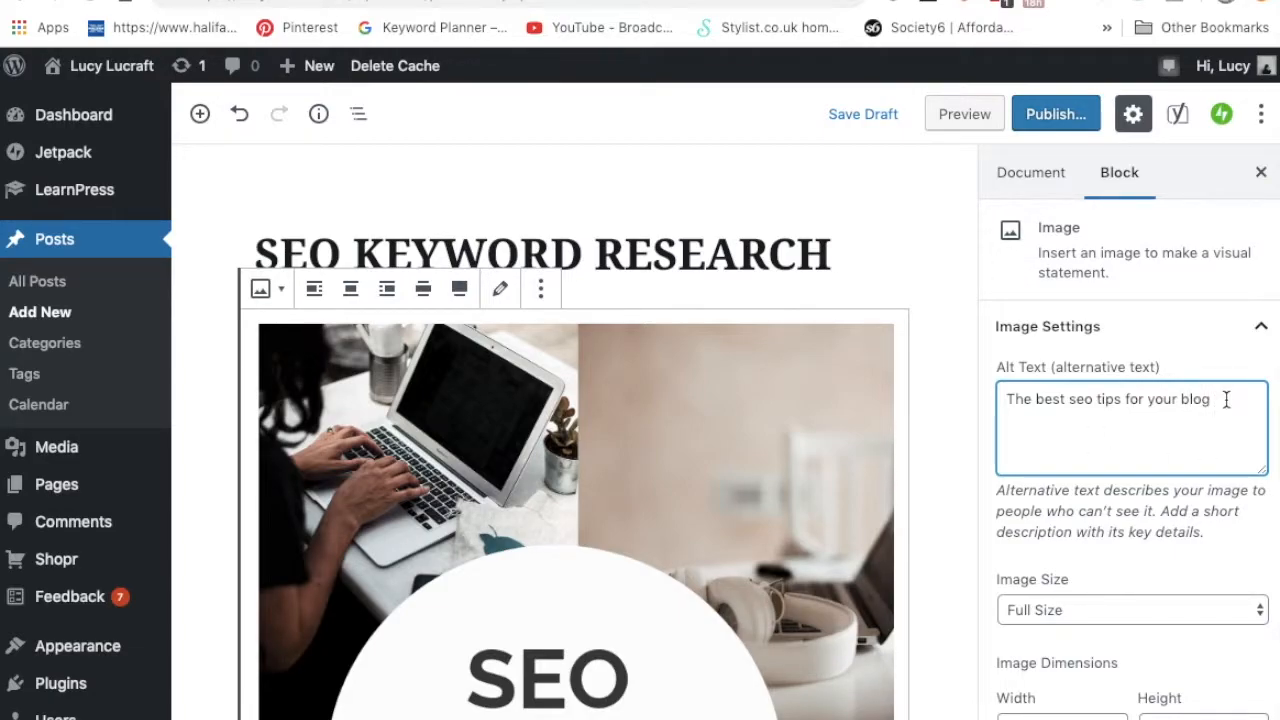
{"action": "left_click_drag", "start_coordinate": [1226, 399], "coordinate": [831, 394]}
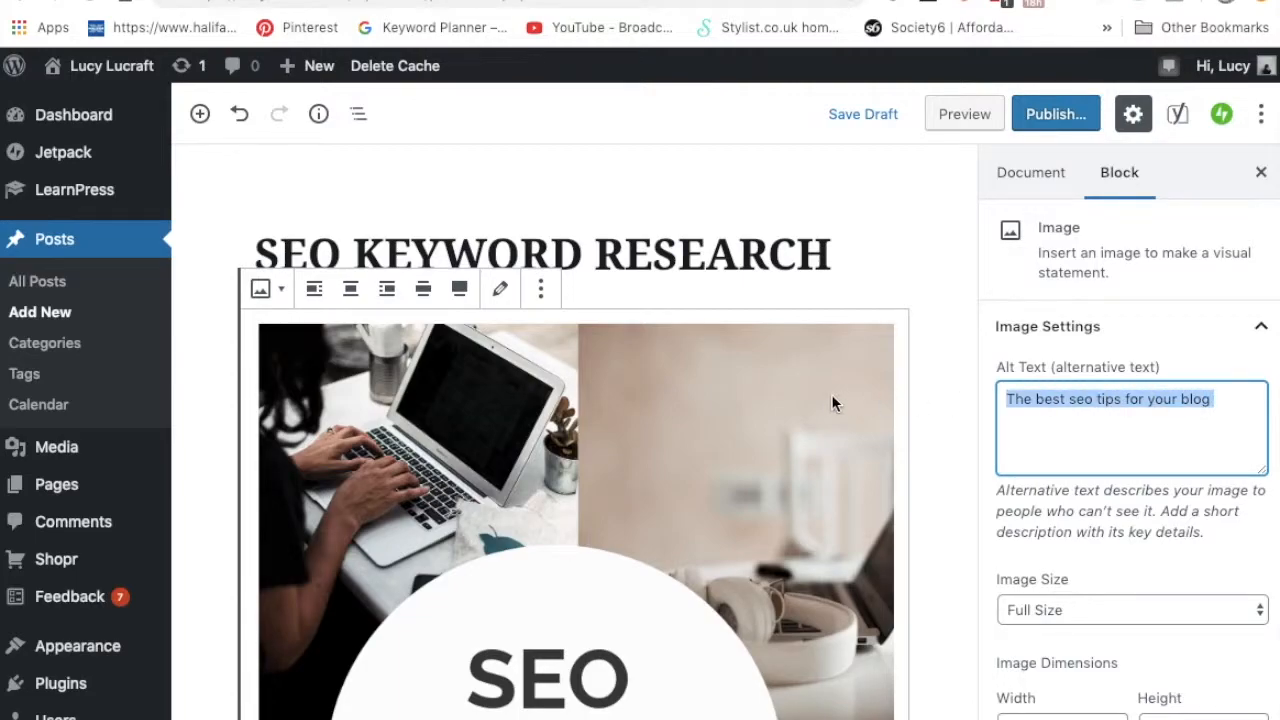
{"action": "key", "text": "BackSpace"}
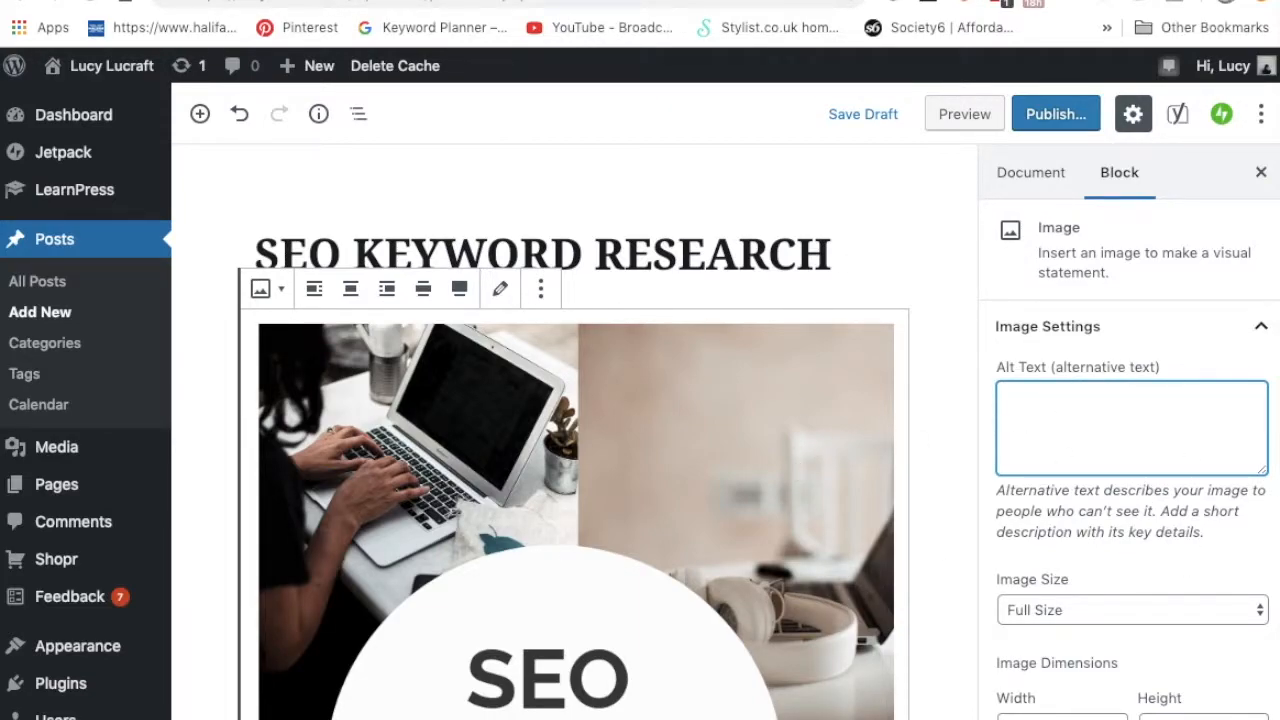
Step: Start the image's alt text with "(Pinnable image)"
{"action": "scroll", "coordinate": [429, 499], "scroll_direction": "down", "scroll_amount": 10}
{"action": "scroll", "coordinate": [429, 499], "scroll_direction": "up", "scroll_amount": 7}
{"action": "scroll", "coordinate": [429, 499], "scroll_direction": "up", "scroll_amount": 2}
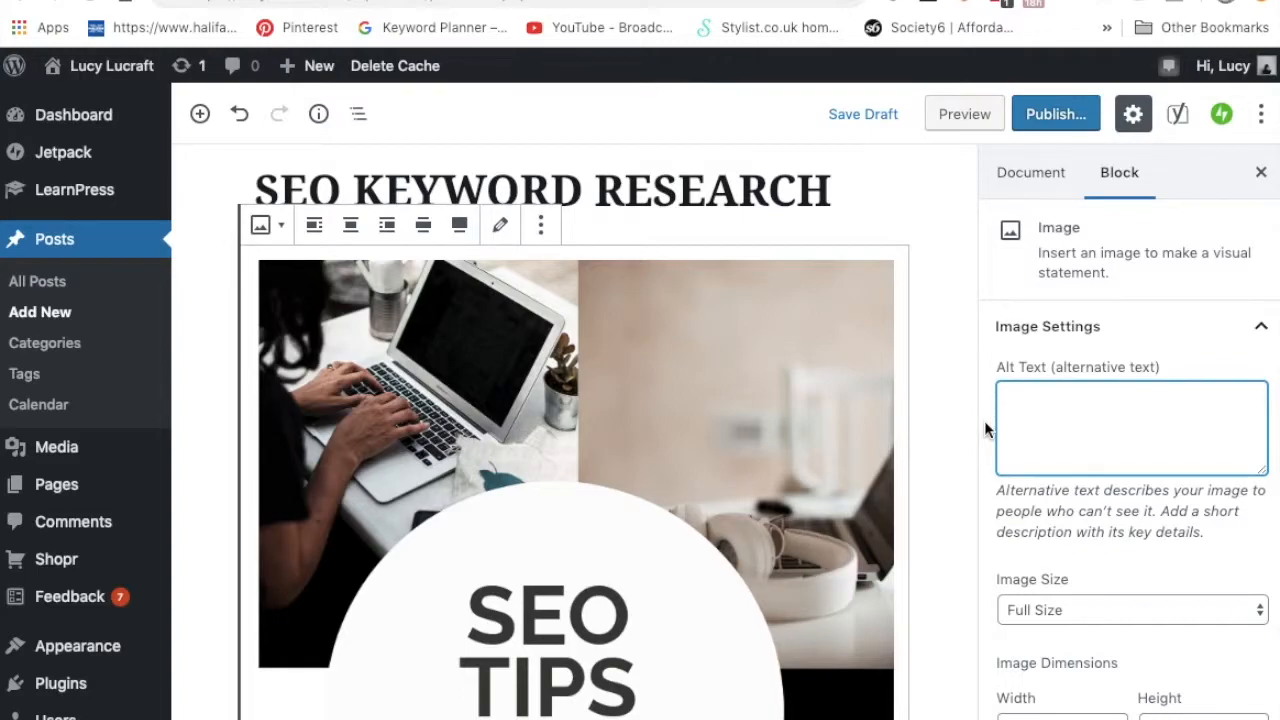
{"action": "type", "text": "(Pinnable image)"}
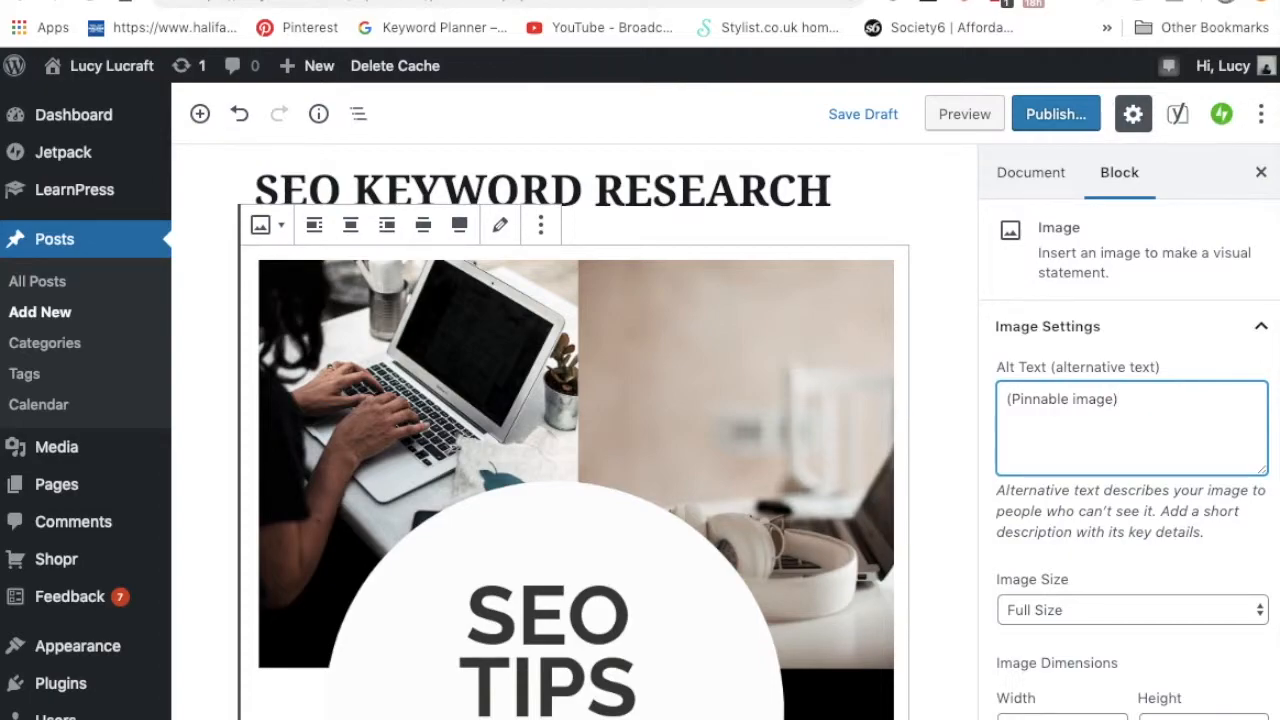
Step: Continue the alt text with "three small images of laptop and one of", followed by the blog owner's name and "logo"
{"action": "scroll", "coordinate": [622, 486], "scroll_direction": "down", "scroll_amount": 3}
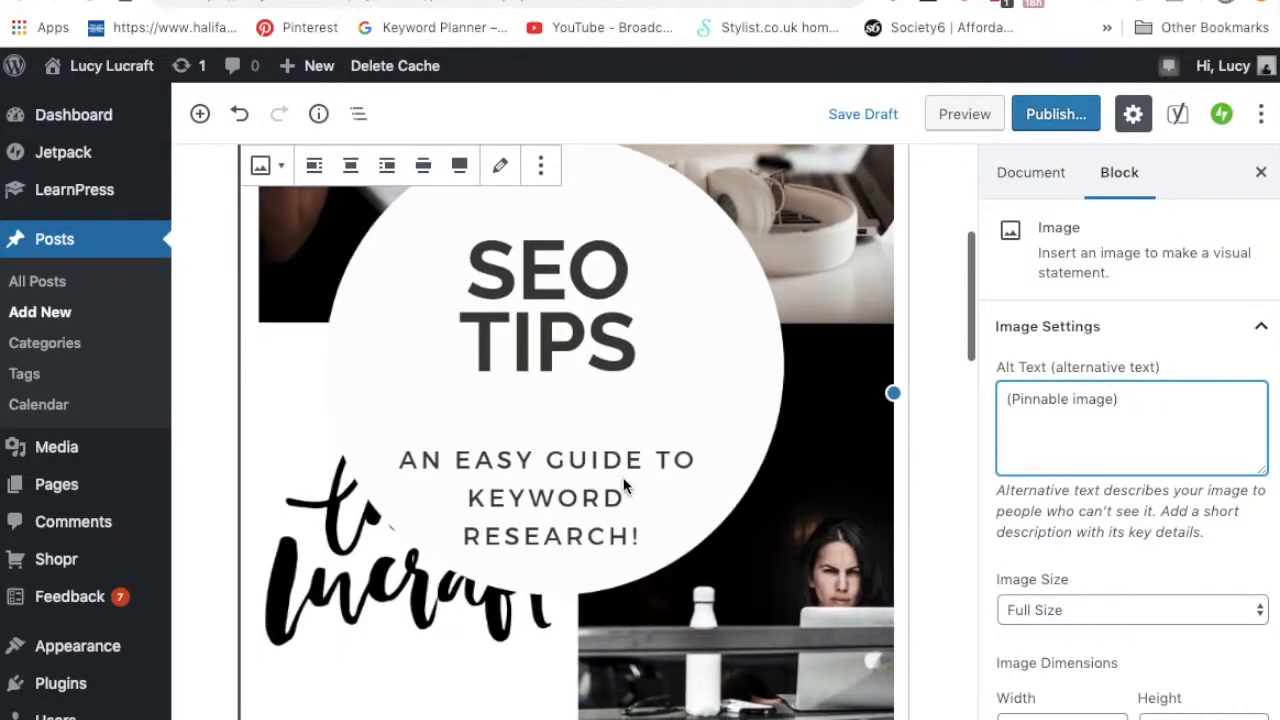
{"action": "scroll", "coordinate": [622, 487], "scroll_direction": "up", "scroll_amount": 2}
{"action": "scroll", "coordinate": [622, 486], "scroll_direction": "down", "scroll_amount": 3}
{"action": "scroll", "coordinate": [623, 480], "scroll_direction": "up", "scroll_amount": 4}
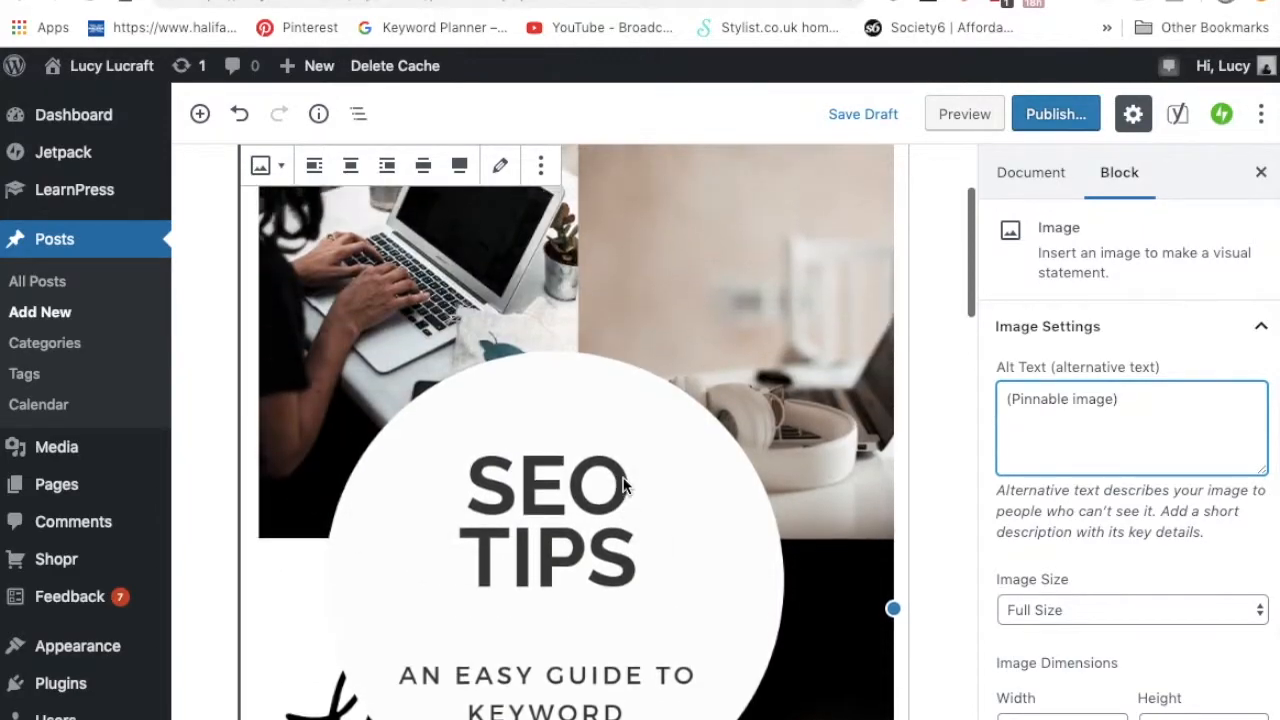
{"action": "type", "text": "three small images of latop"}
{"action": "key", "text": "BackSpace"}
{"action": "type", "text": "ptop "}
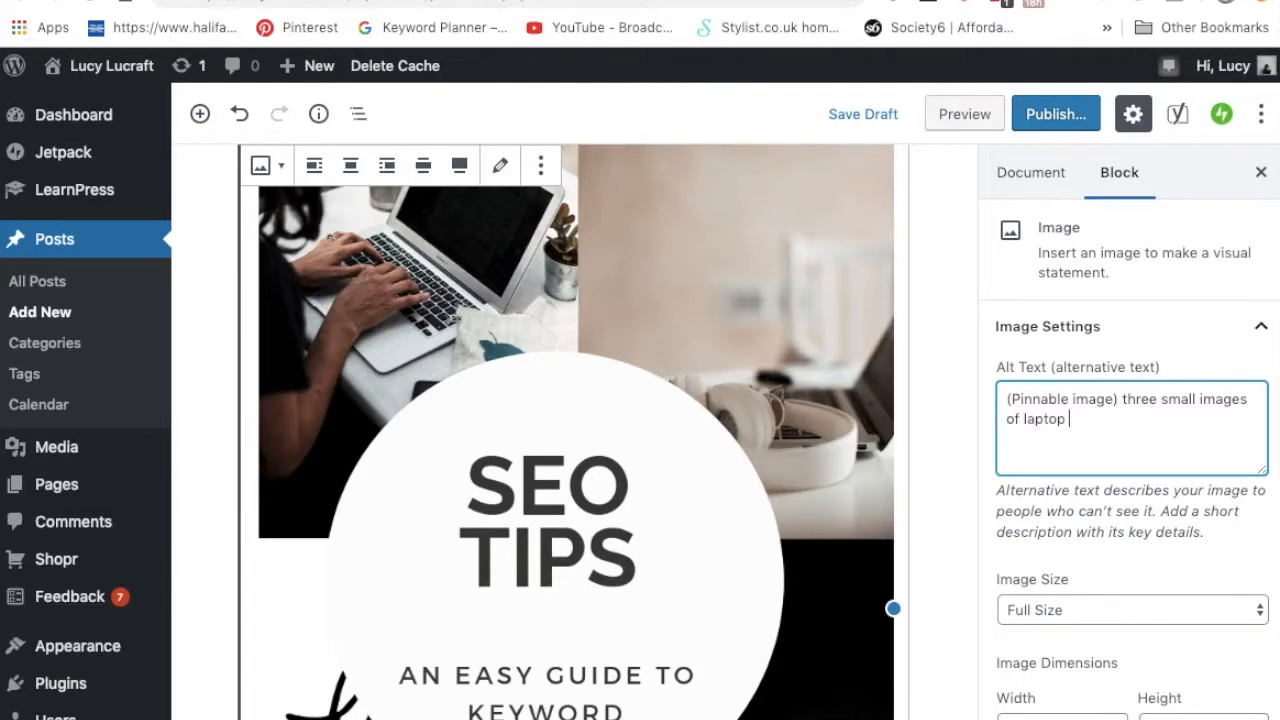
{"action": "type", "text": "and one of a"}
{"action": "key", "text": "BackSpace"}
{"action": "key", "text": "BackSpace"}
{"action": "type", "text": "Lucy Lucraft logo."}
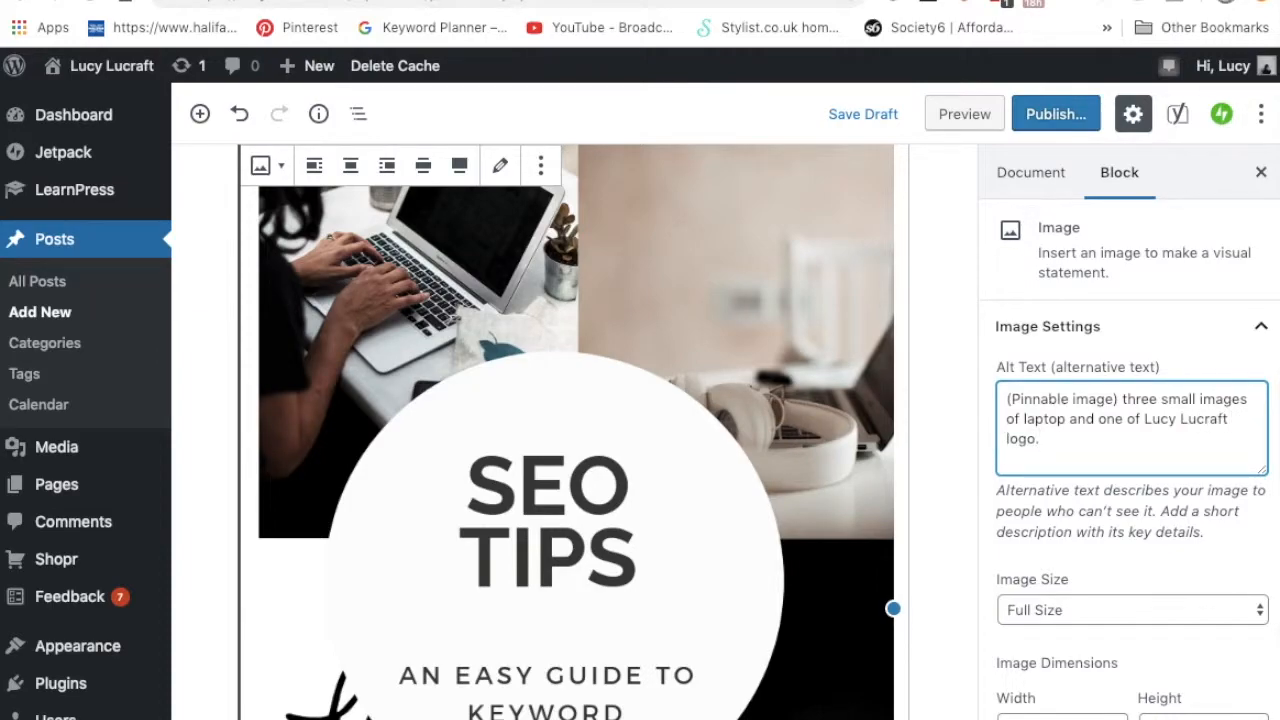
Step: Continue the image's alt text after "logo" with "with text overlay in round"
{"action": "key", "text": "BackSpace"}
{"action": "key", "text": "BackSpace"}
{"action": "type", "text": "wiyh"}
{"action": "key", "text": "BackSpace"}
{"action": "key", "text": "BackSpace"}
{"action": "key", "text": "BackSpace"}
{"action": "type", "text": "th text overlay in round"}
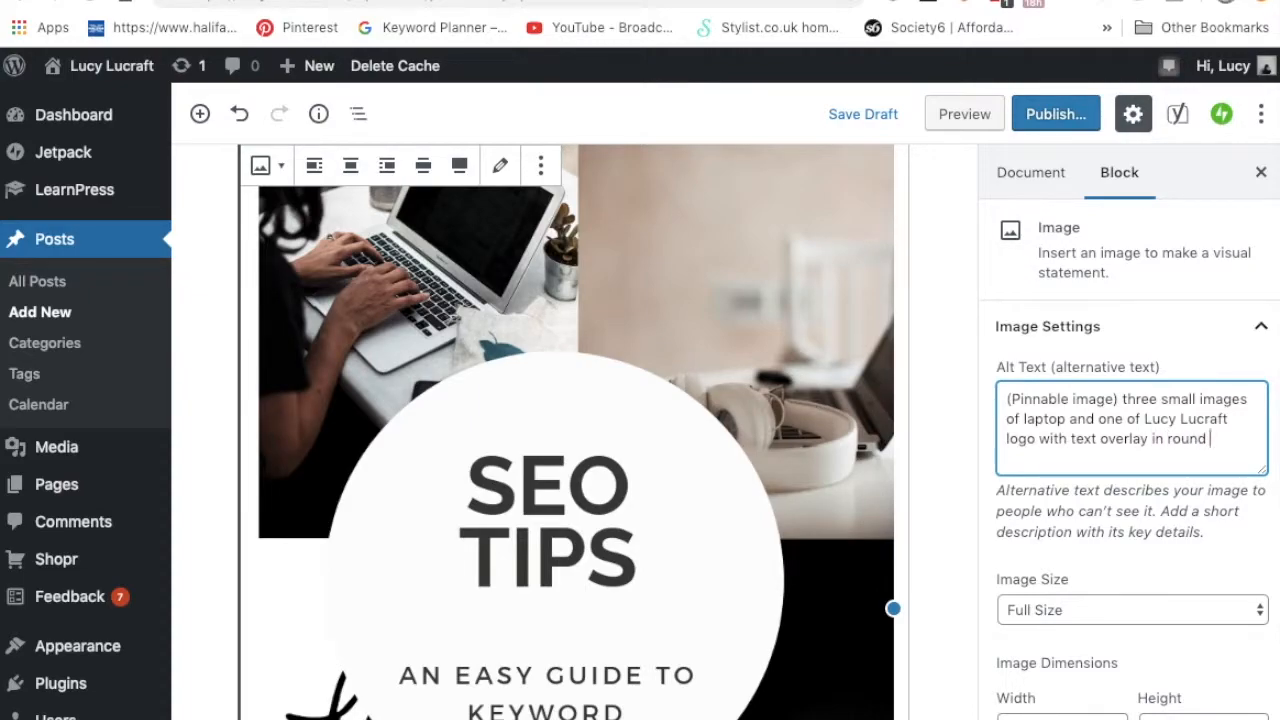
Step: Remove "round" from the end of the alt text, try it before "text overlay" and delete it there too
{"action": "key", "text": "BackSpace"}
{"action": "key", "text": "BackSpace"}
{"action": "key", "text": "BackSpace"}
{"action": "key", "text": "BackSpace"}
{"action": "left_click", "coordinate": [1070, 438]}
{"action": "type", "text": "round"}
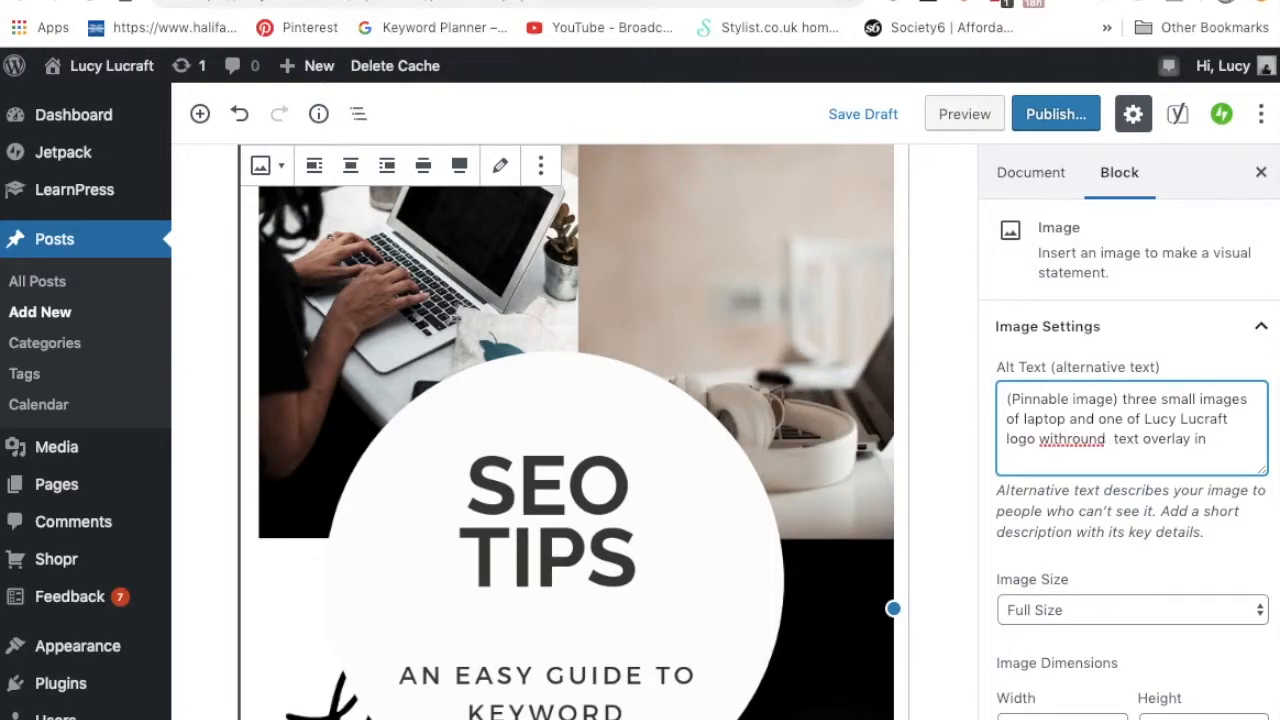
{"action": "key", "text": "BackSpace"}
{"action": "key", "text": "BackSpace"}
{"action": "key", "text": "BackSpace"}
{"action": "key", "text": "BackSpace"}
{"action": "key", "text": "BackSpace"}
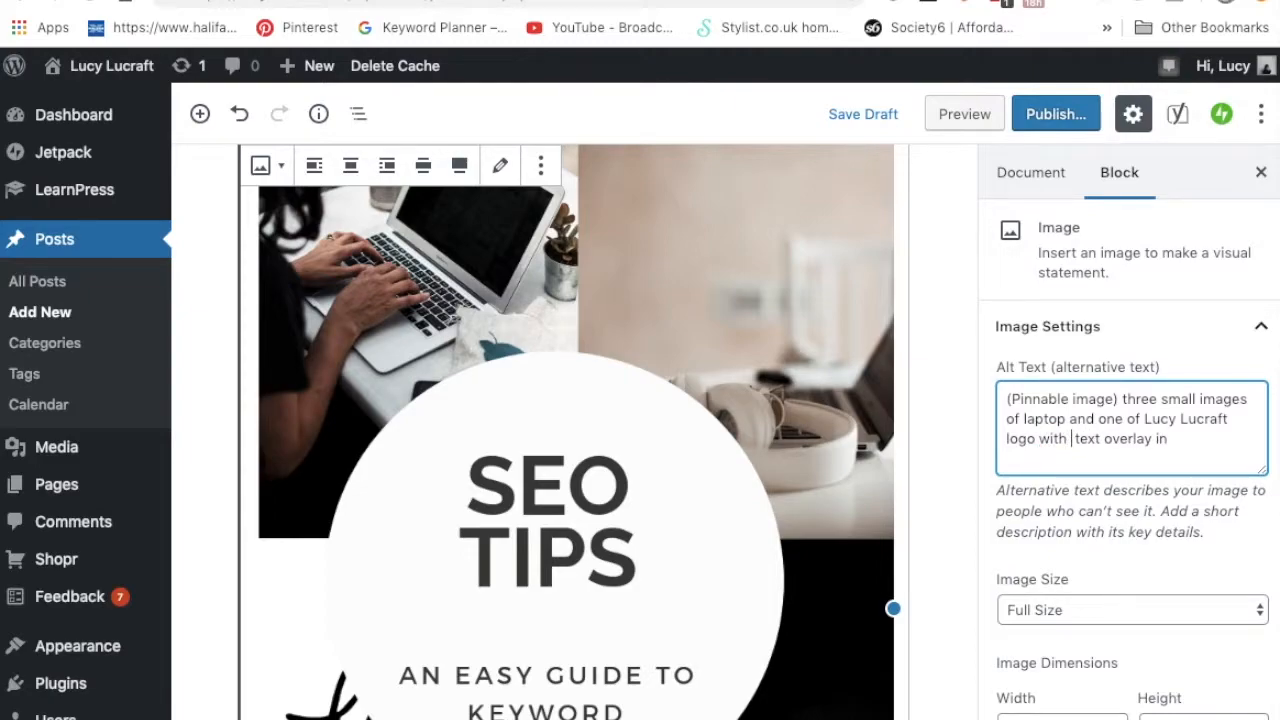
Step: Replace the alt text's trailing "in" with "saying SEO TIPS: an easy guide to keyword research."
{"action": "left_click", "coordinate": [1166, 442]}
{"action": "key", "text": "BackSpace"}
{"action": "key", "text": "BackSpace"}
{"action": "key", "text": "BackSpace"}
{"action": "type", "text": "saying"}
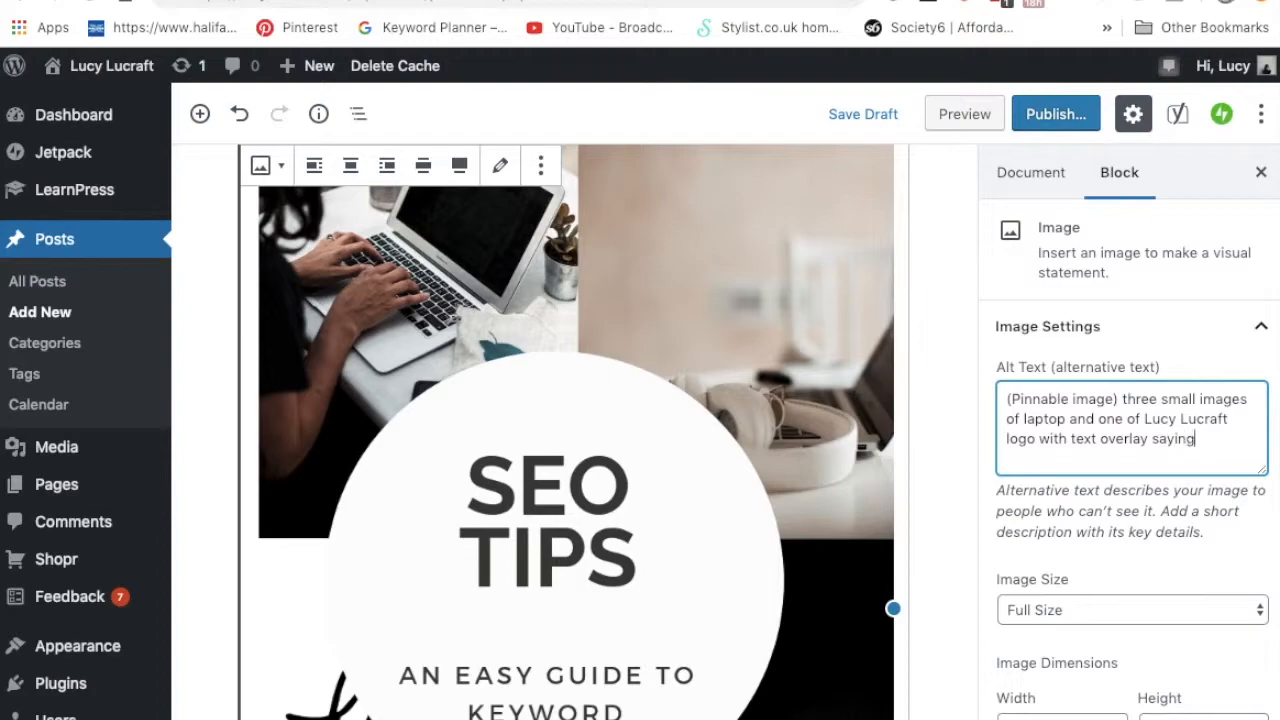
{"action": "type", "text": " SEO TIPS: an easy guide to "}
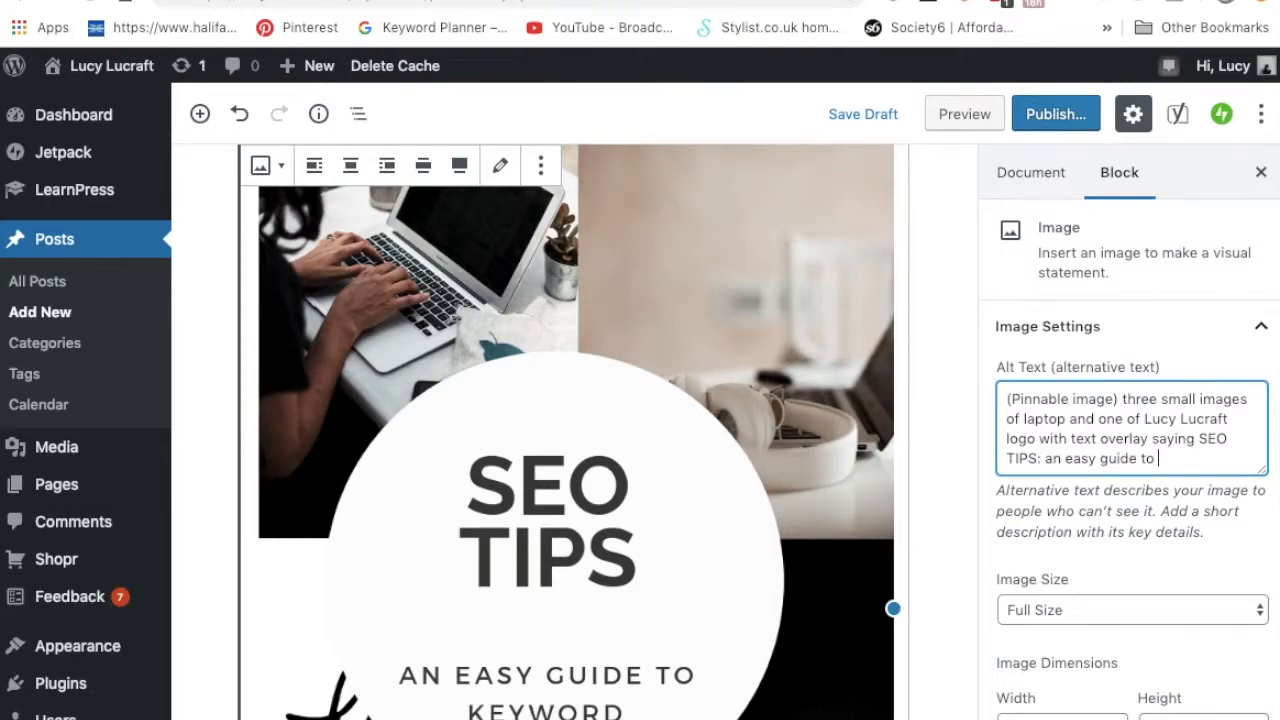
{"action": "type", "text": "keyword research."}
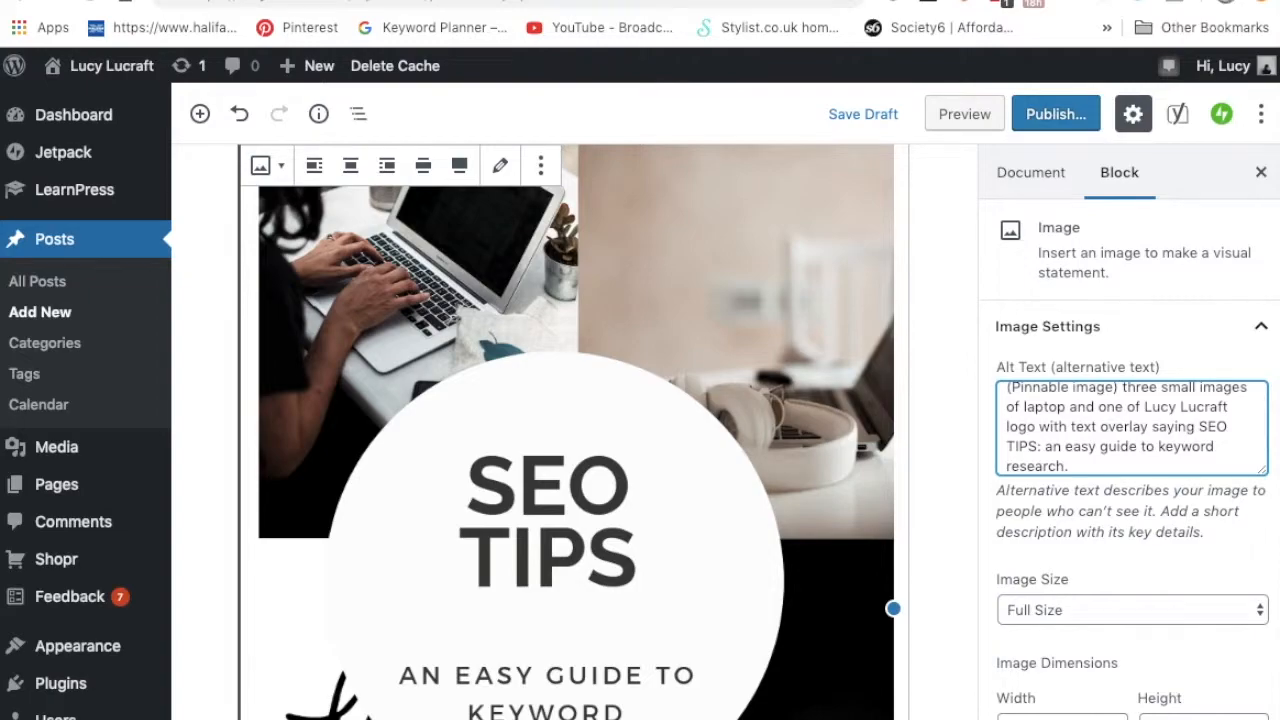
Step: Check the full alt text against the rest of the image and save the post as a draft
{"action": "left_click_drag", "start_coordinate": [1008, 390], "coordinate": [1123, 498]}
{"action": "scroll", "coordinate": [1116, 466], "scroll_direction": "up", "scroll_amount": 1}
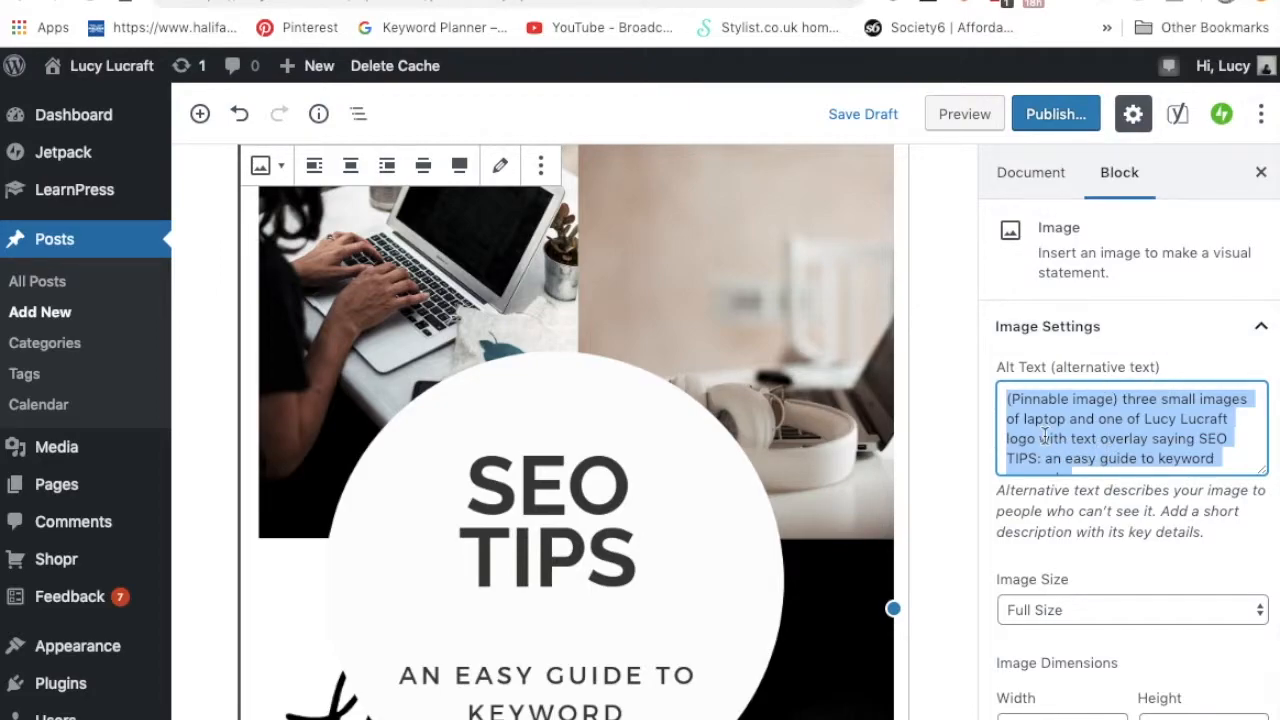
{"action": "scroll", "coordinate": [740, 565], "scroll_direction": "down", "scroll_amount": 5}
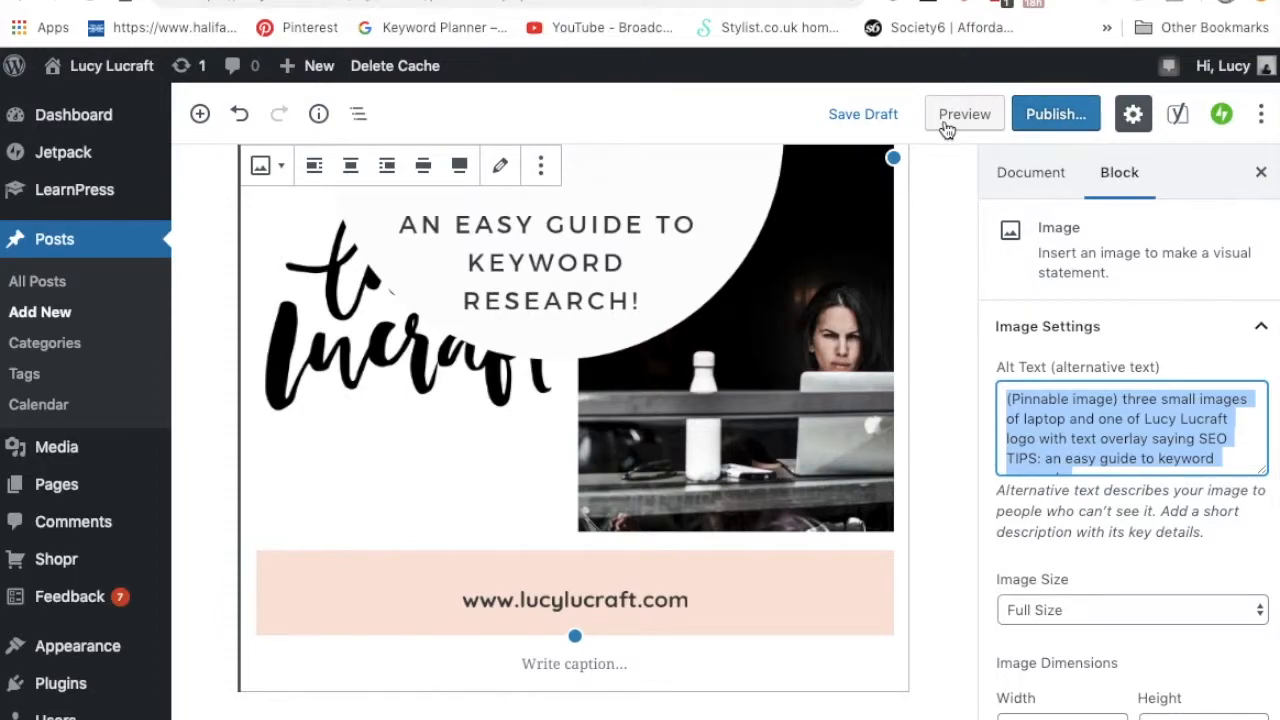
{"action": "left_click", "coordinate": [866, 116]}
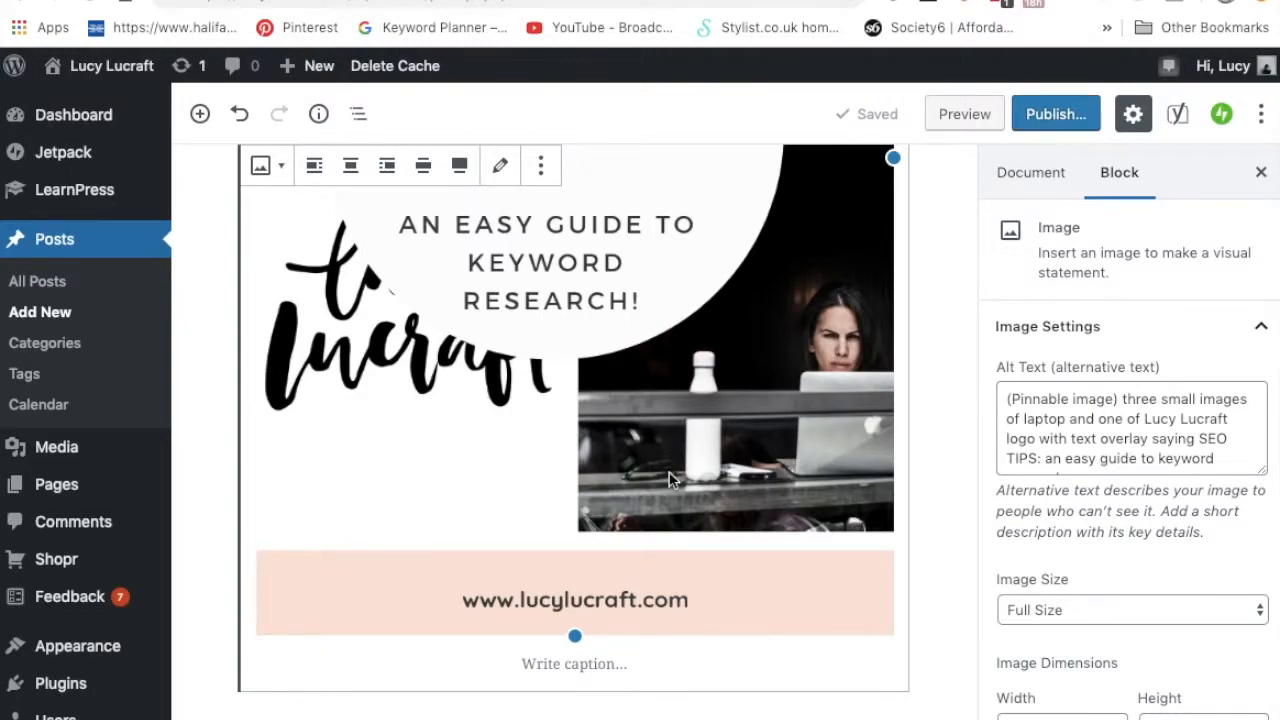
Step: Preview the SEO keyword research post and look over how the pinnable image appears on the page
{"action": "left_click", "coordinate": [964, 114]}
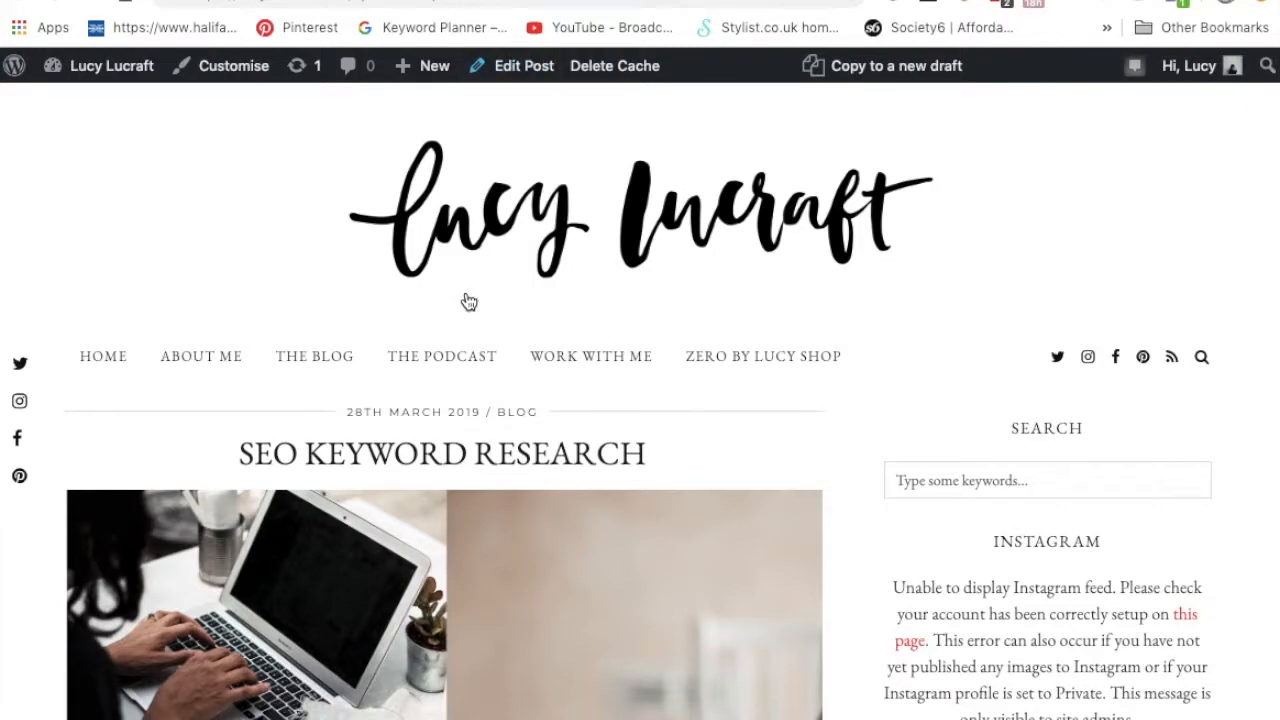
{"action": "scroll", "coordinate": [468, 301], "scroll_direction": "down", "scroll_amount": 5}
{"action": "scroll", "coordinate": [380, 449], "scroll_direction": "up", "scroll_amount": 5}
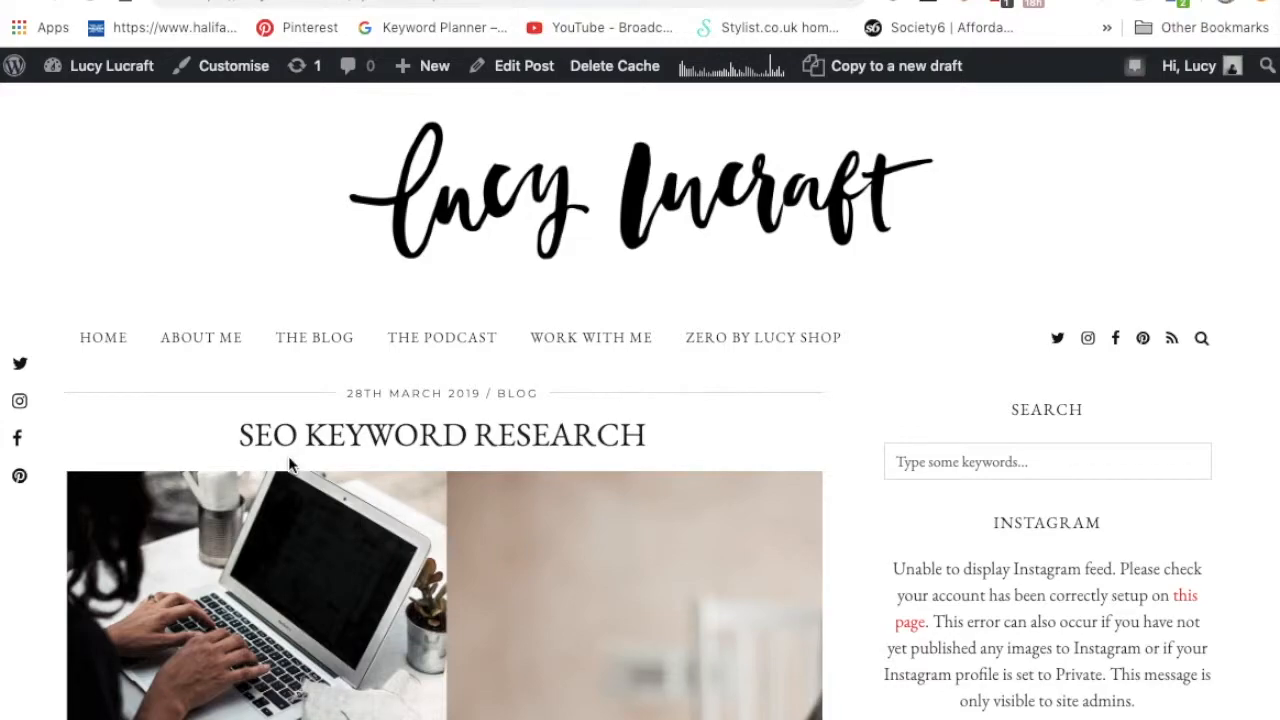
{"action": "scroll", "coordinate": [290, 463], "scroll_direction": "down", "scroll_amount": 10}
{"action": "scroll", "coordinate": [290, 463], "scroll_direction": "up", "scroll_amount": 3}
{"action": "scroll", "coordinate": [290, 463], "scroll_direction": "up", "scroll_amount": 8}
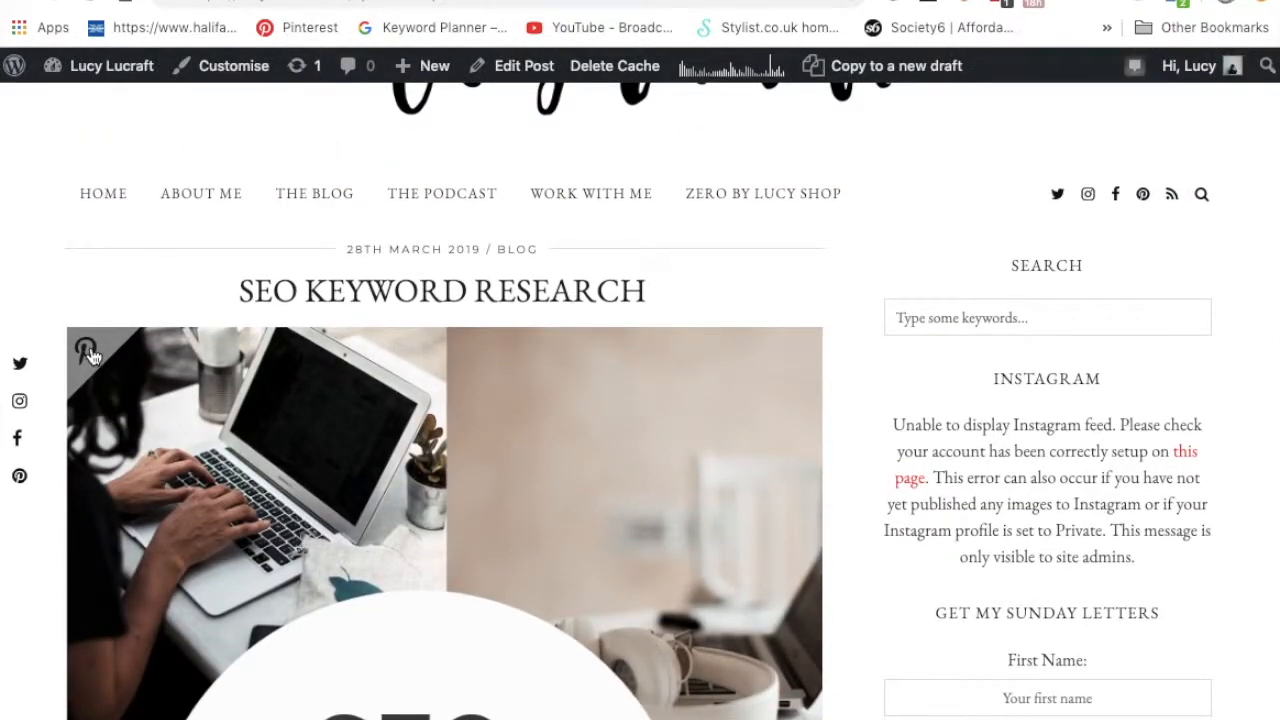
Step: Start pinning the post image to Pinterest and clear the prefilled pin description
{"action": "left_click", "coordinate": [87, 351]}
{"action": "left_click_drag", "start_coordinate": [883, 200], "coordinate": [957, 65]}
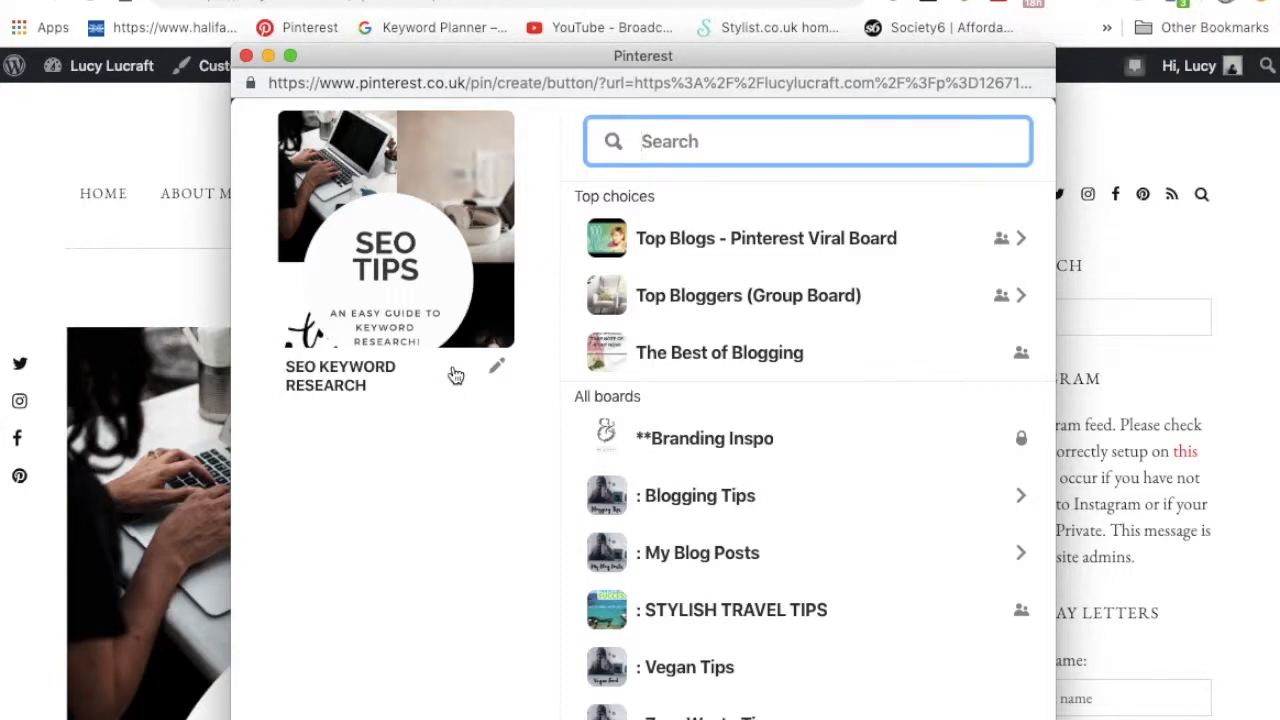
{"action": "left_click", "coordinate": [496, 366]}
{"action": "triple_click", "coordinate": [414, 366]}
{"action": "key", "text": "BackSpace"}
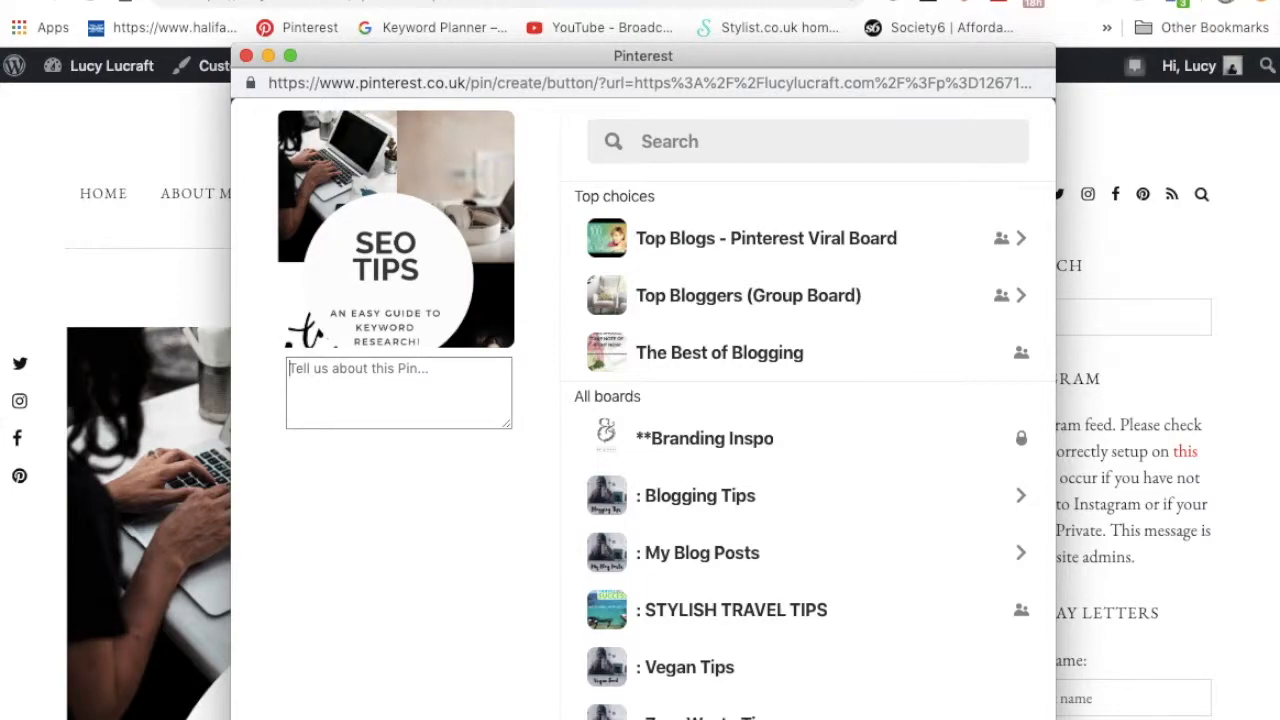
Step: Begin the pin description with "My best tips to make keyword research easy and"
{"action": "type", "text": "My best tipd"}
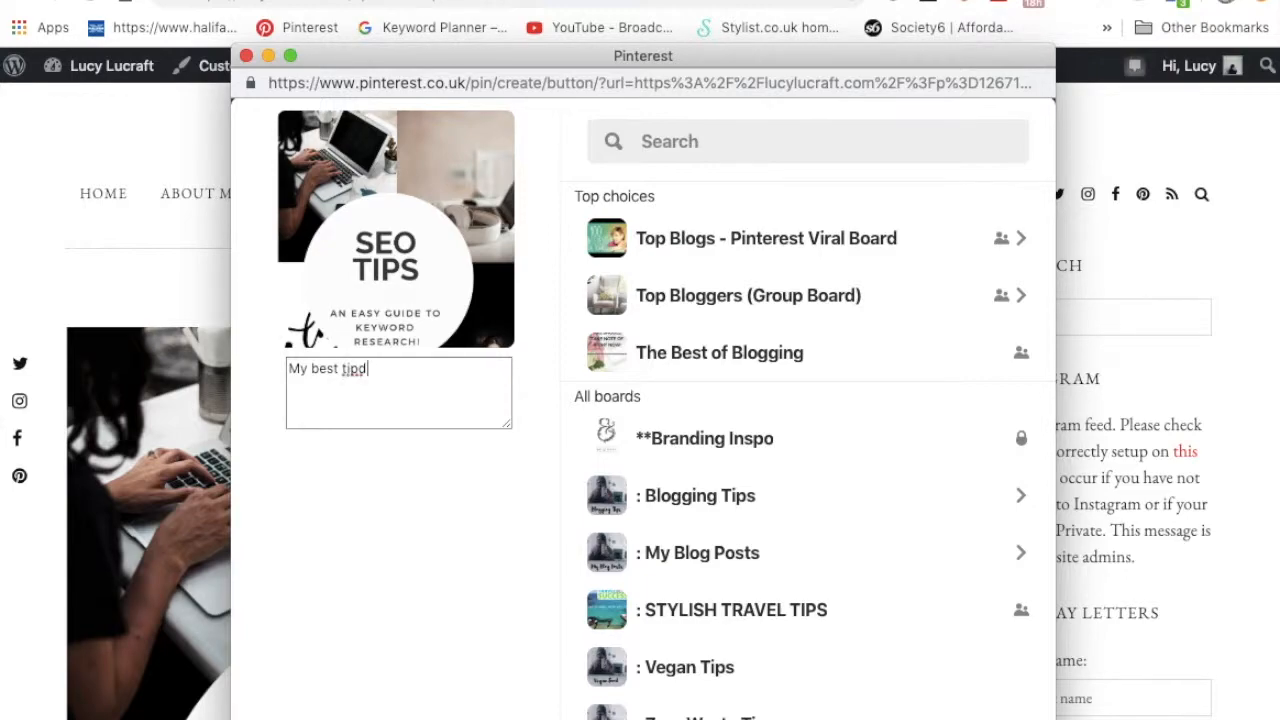
{"action": "key", "text": "BackSpace"}
{"action": "type", "text": "s"}
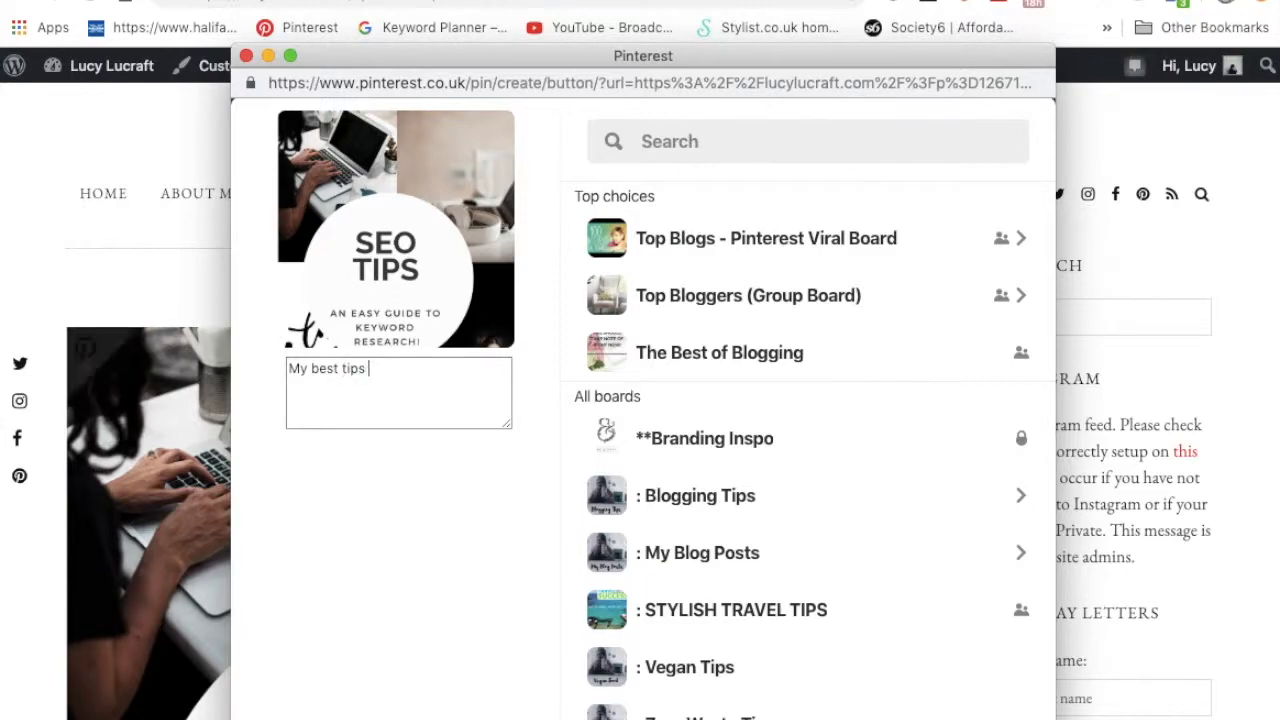
{"action": "type", "text": " to mak"}
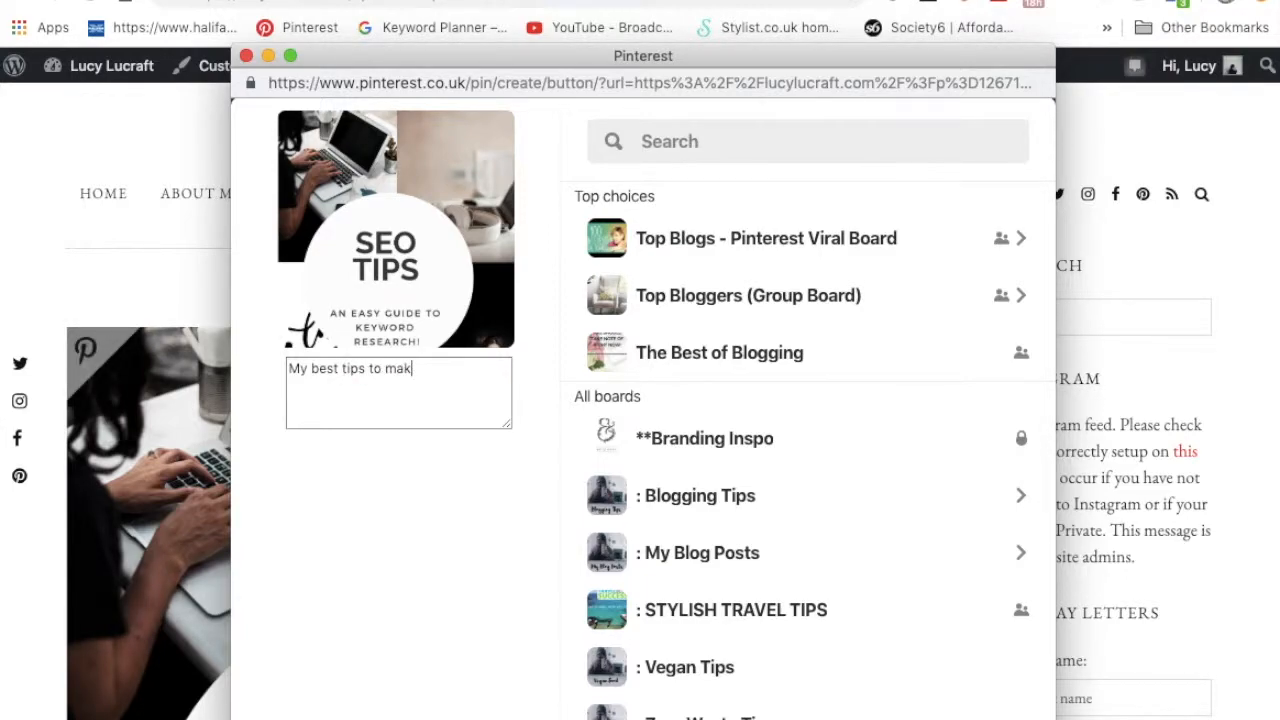
{"action": "type", "text": "e keword"}
{"action": "key", "text": "BackSpace"}
{"action": "key", "text": "BackSpace"}
{"action": "key", "text": "BackSpace"}
{"action": "key", "text": "BackSpace"}
{"action": "type", "text": "yword research"}
{"action": "key", "text": "BackSpace"}
{"action": "key", "text": "BackSpace"}
{"action": "key", "text": "BackSpace"}
{"action": "key", "text": "BackSpace"}
{"action": "type", "text": "arch easy and "}
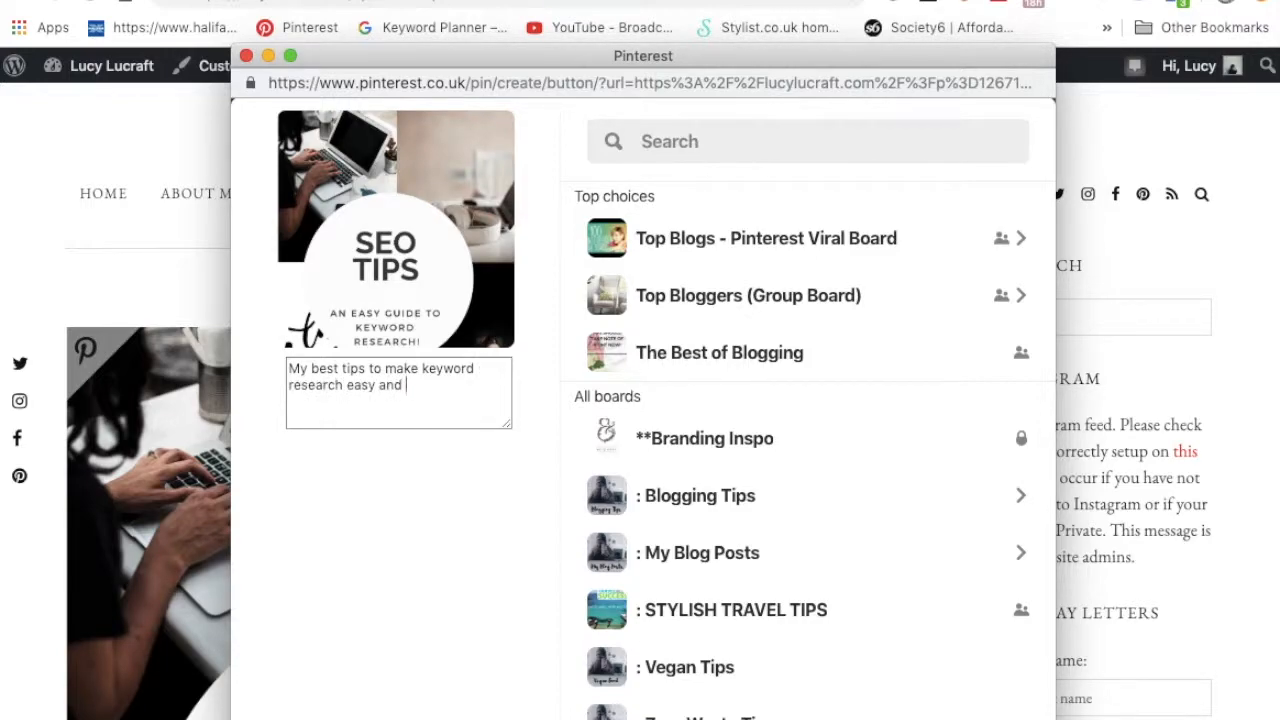
Step: Continue the pin description with "help you smash SEO for you blog. More blogging advice at", the blog's web address and "#bloggingtips"
{"action": "type", "text": "help you smash SEO fo"}
{"action": "type", "text": "r you"}
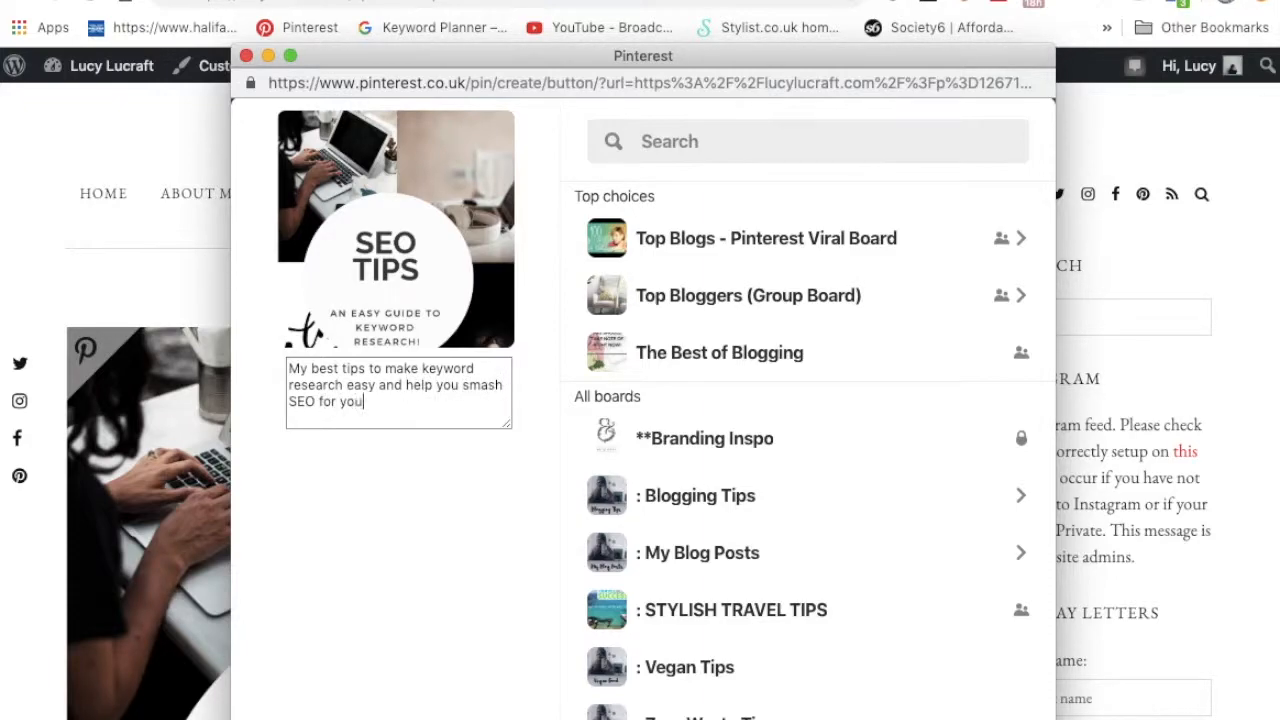
{"action": "type", "text": " blog. More blogging advice at"}
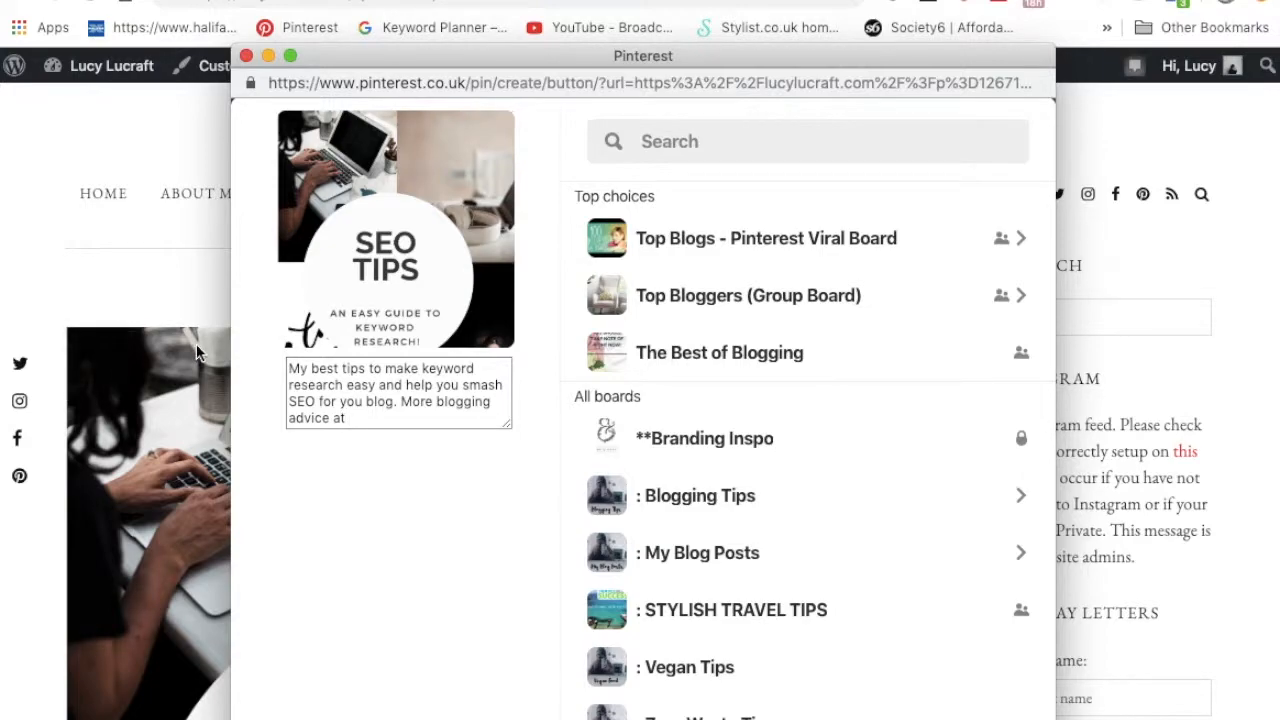
{"action": "type", "text": " Lucylucraft.com #"}
{"action": "type", "text": "blogging"}
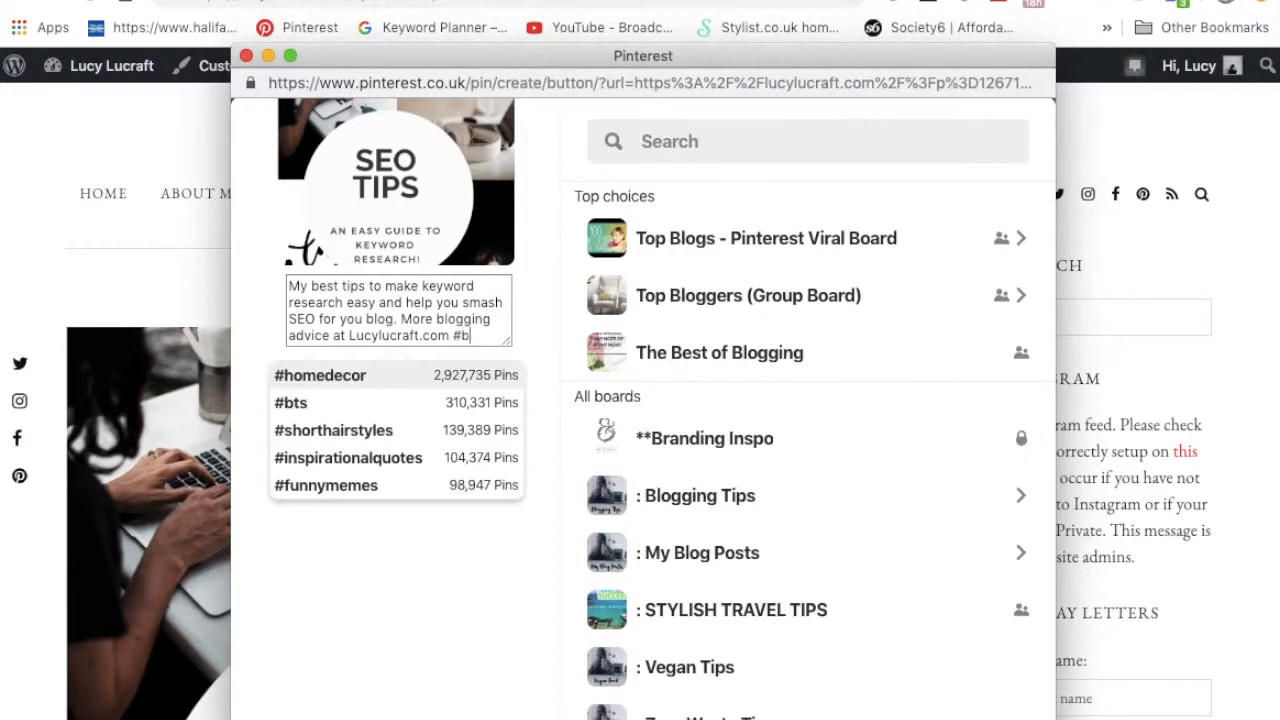
{"action": "type", "text": "tips"}
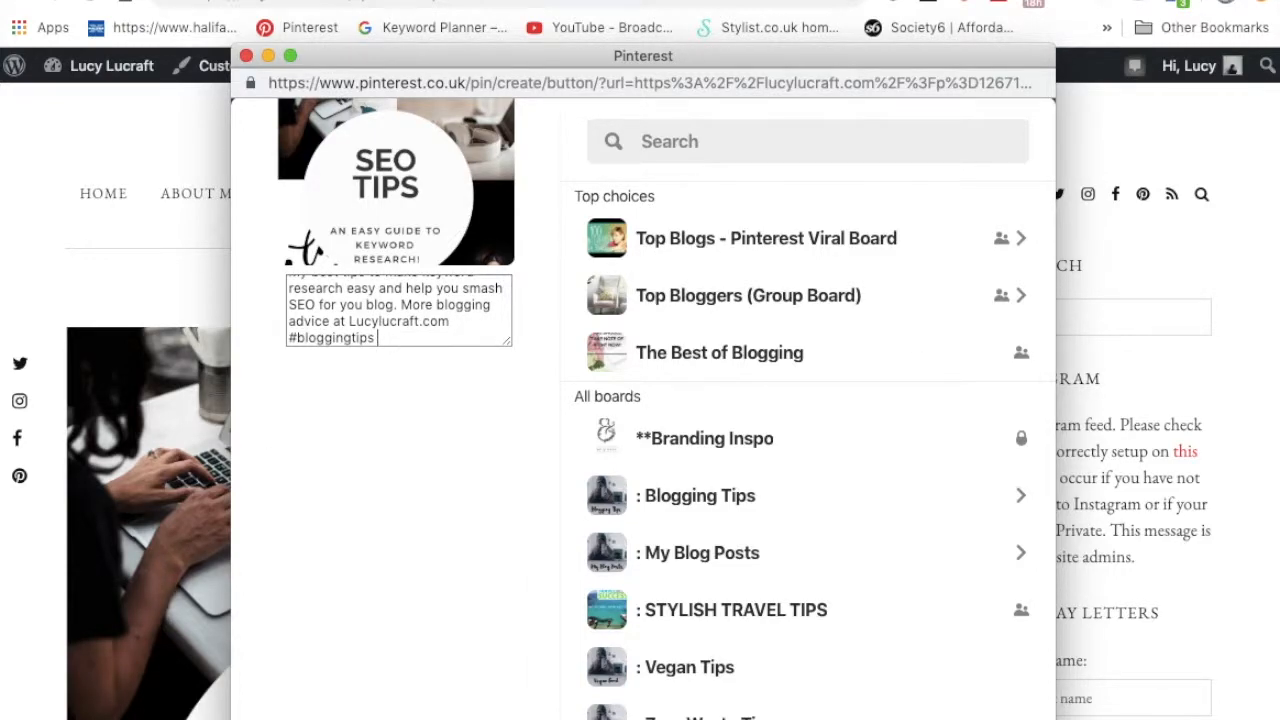
Step: Delete the "#bloggingtips" hashtag from the end of the pin description
{"action": "key", "text": "super+a"}
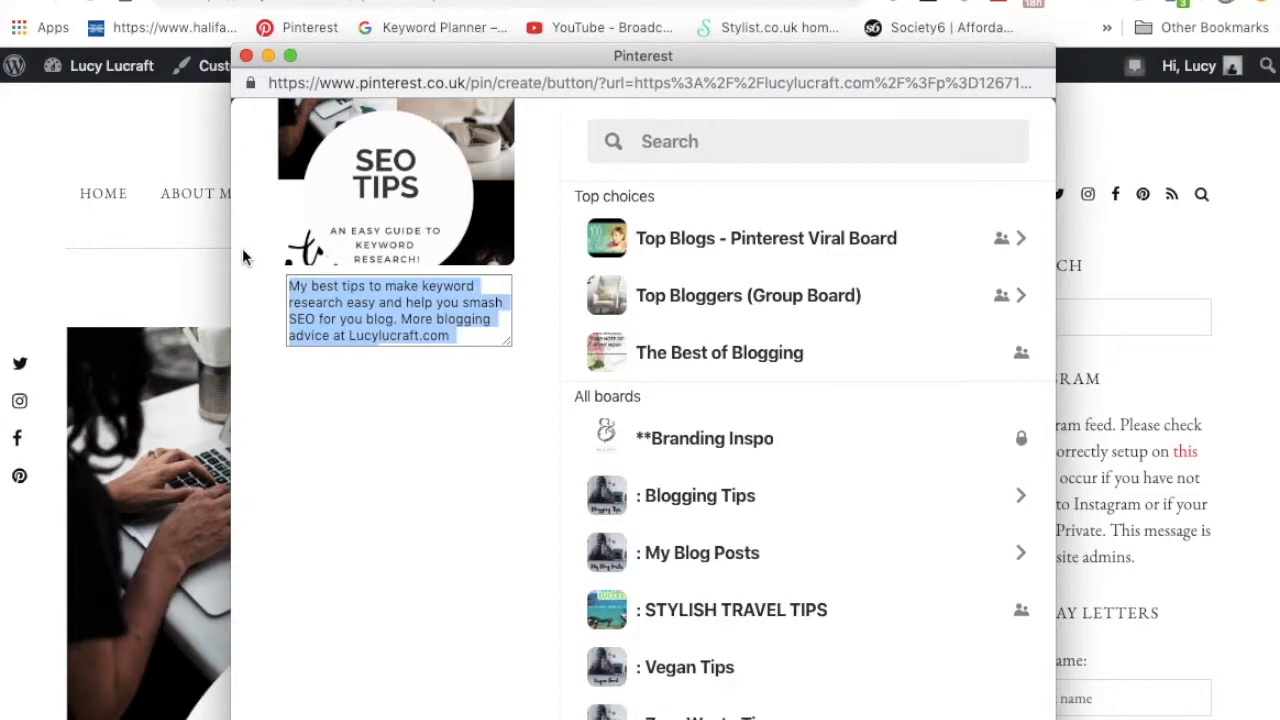
{"action": "left_click", "coordinate": [360, 300]}
{"action": "left_click_drag", "start_coordinate": [288, 285], "coordinate": [416, 318]}
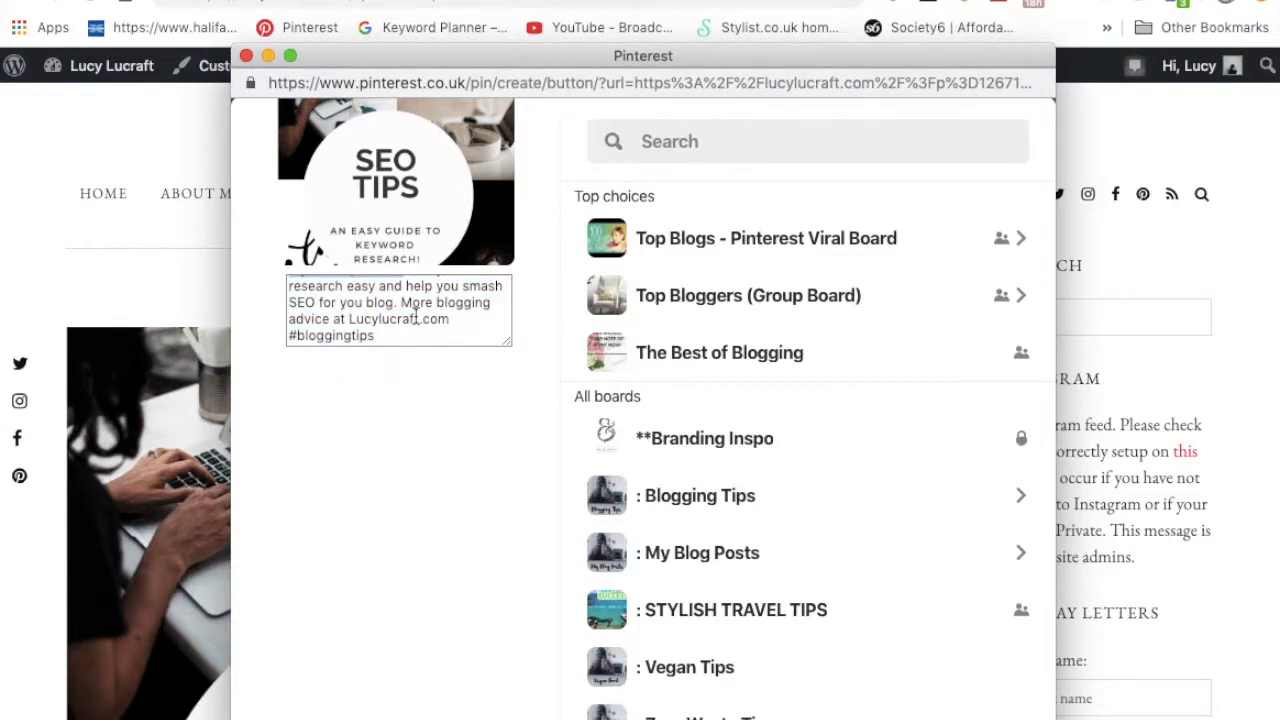
{"action": "left_click", "coordinate": [413, 333]}
{"action": "key", "text": "BackSpace"}
{"action": "key", "text": "BackSpace"}
{"action": "key", "text": "BackSpace"}
{"action": "key", "text": "BackSpace"}
{"action": "key", "text": "BackSpace"}
{"action": "key", "text": "BackSpace"}
{"action": "key", "text": "BackSpace"}
{"action": "key", "text": "BackSpace"}
{"action": "key", "text": "BackSpace"}
{"action": "key", "text": "BackSpace"}
{"action": "key", "text": "BackSpace"}
{"action": "key", "text": "BackSpace"}
{"action": "key", "text": "BackSpace"}
{"action": "key", "text": "BackSpace"}
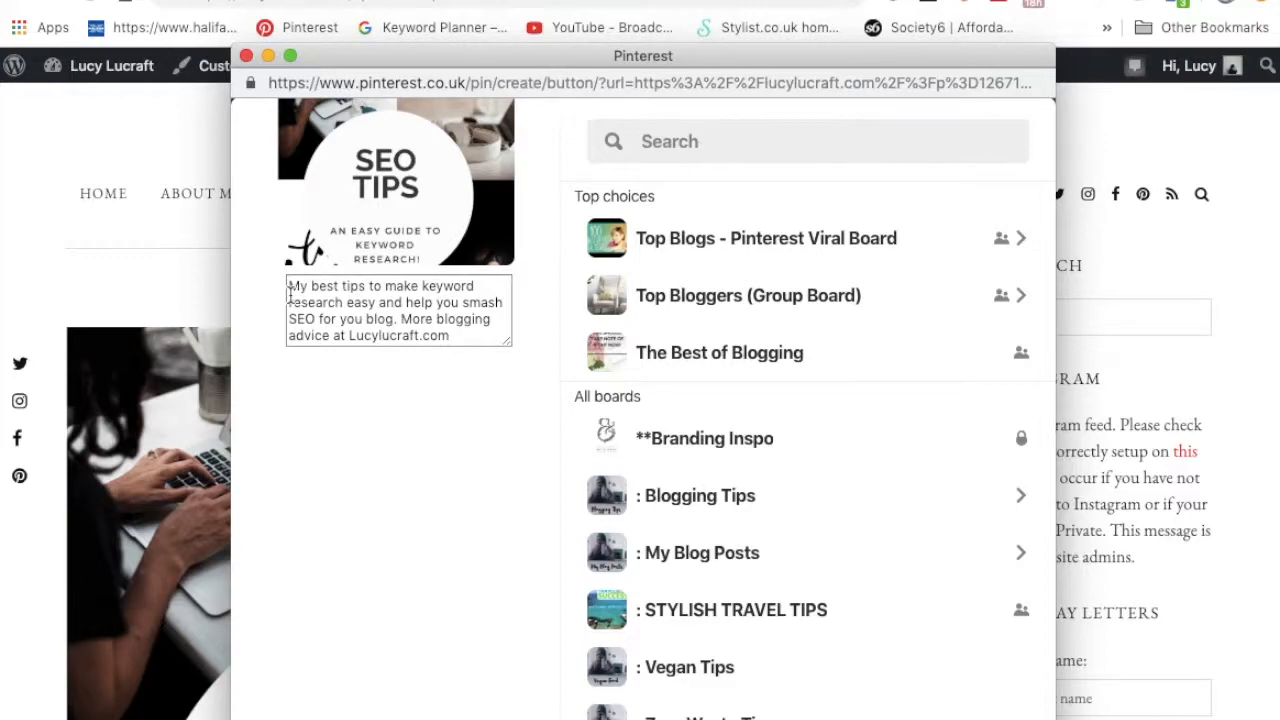
Step: Highlight the whole pin description and close the Pinterest window without saving the pin
{"action": "left_click_drag", "start_coordinate": [289, 280], "coordinate": [257, 264]}
{"action": "left_click", "coordinate": [390, 335]}
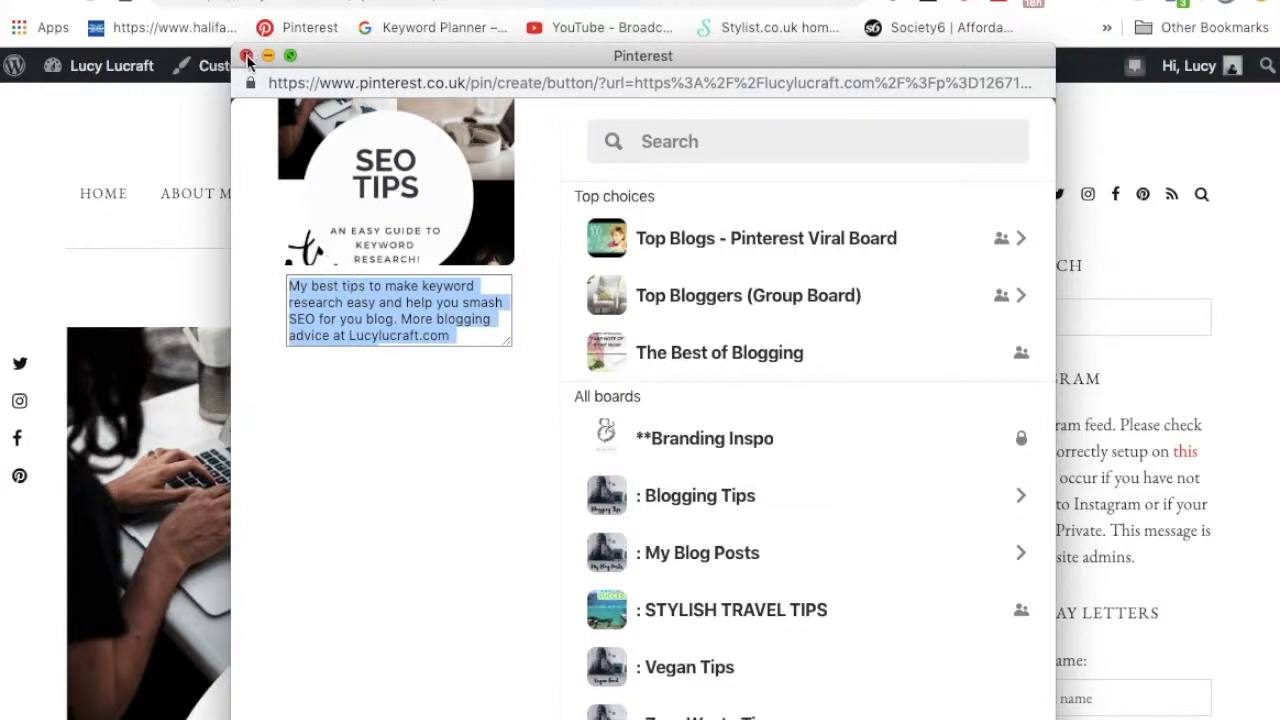
{"action": "left_click", "coordinate": [247, 57]}
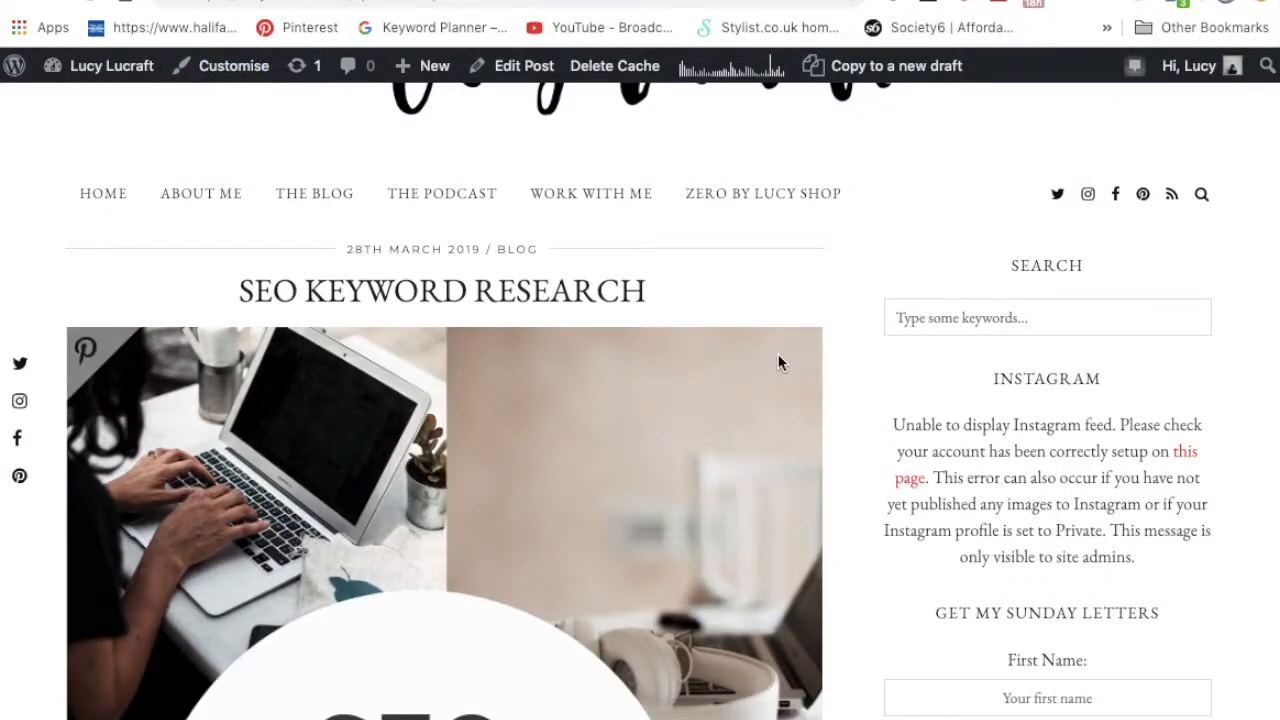